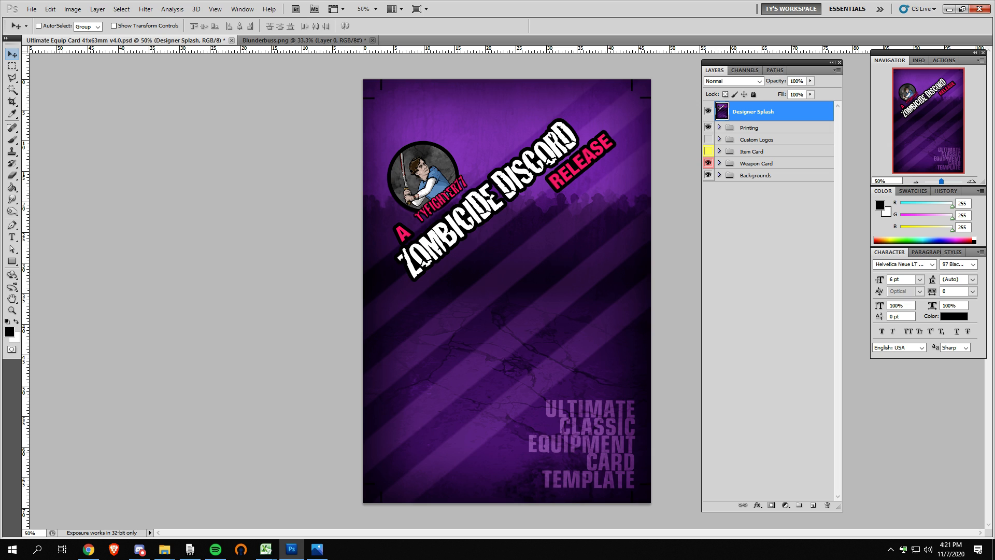
Bring the DUAL_SAWED_OFF.png reference symbol into view and examine its layout.
drag(0, 125, 143, 127)
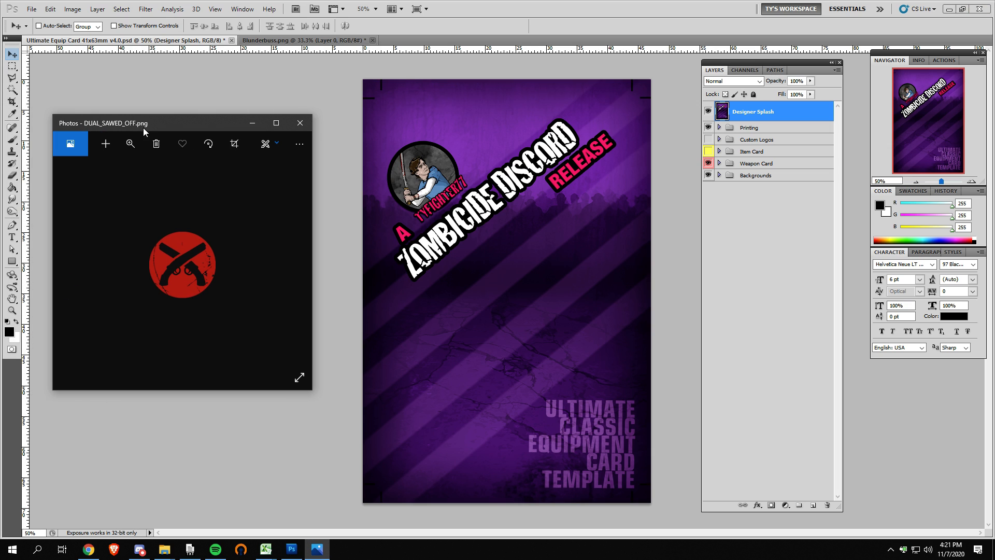
drag(203, 123, 226, 138)
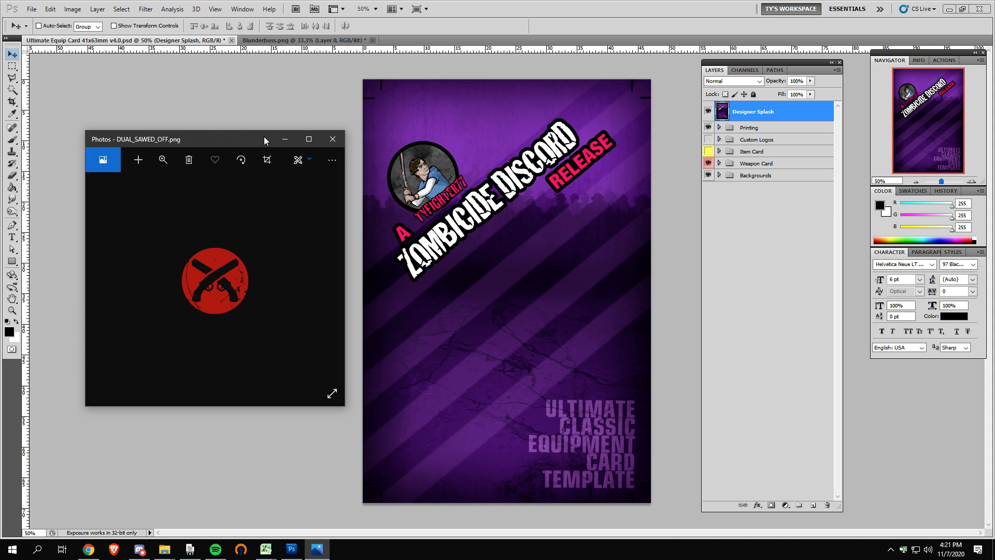
drag(264, 137, 0, 139)
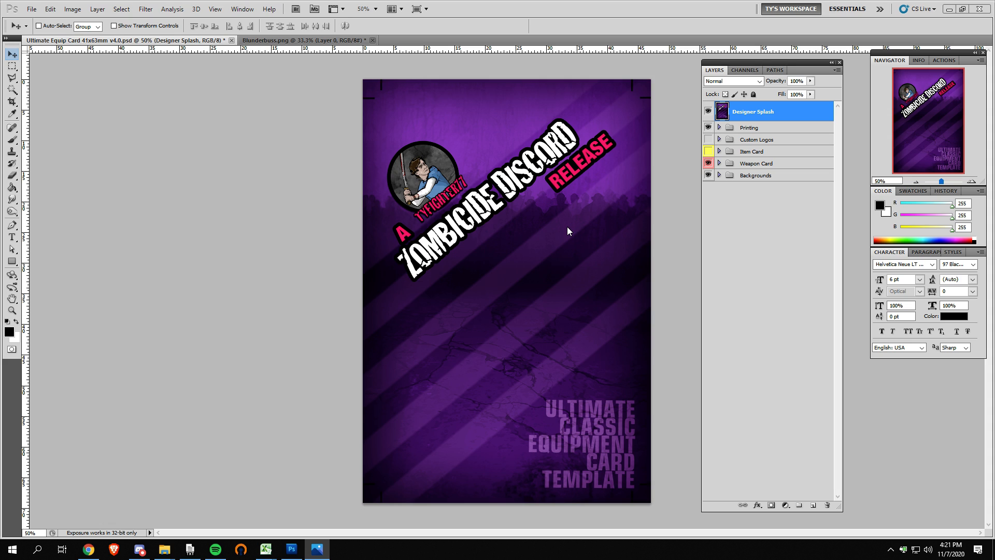
Hide the Designer Splash layer and check the Item Card and Weapon Card groups, leaving only the Weapon Card visible.
click(708, 112)
click(708, 113)
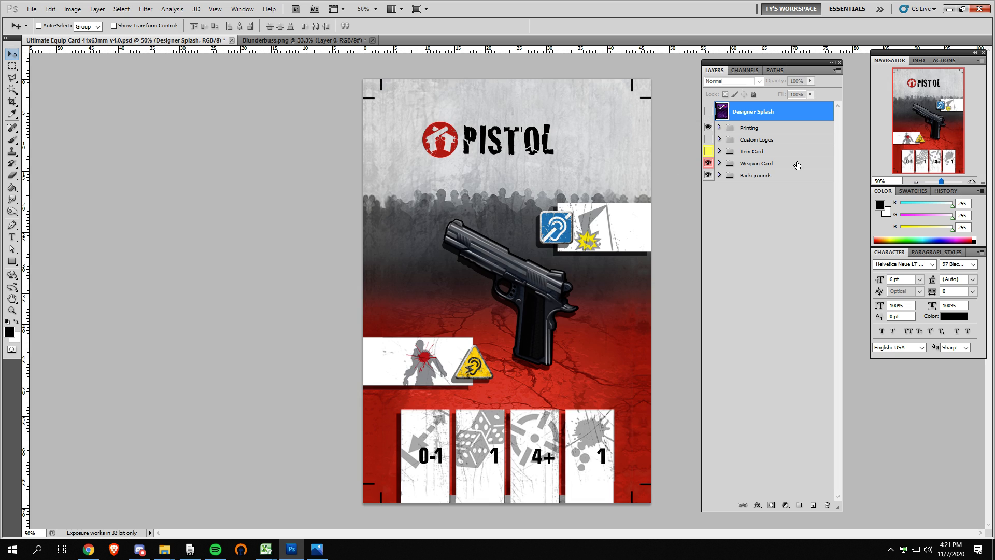
click(708, 163)
click(708, 152)
click(708, 151)
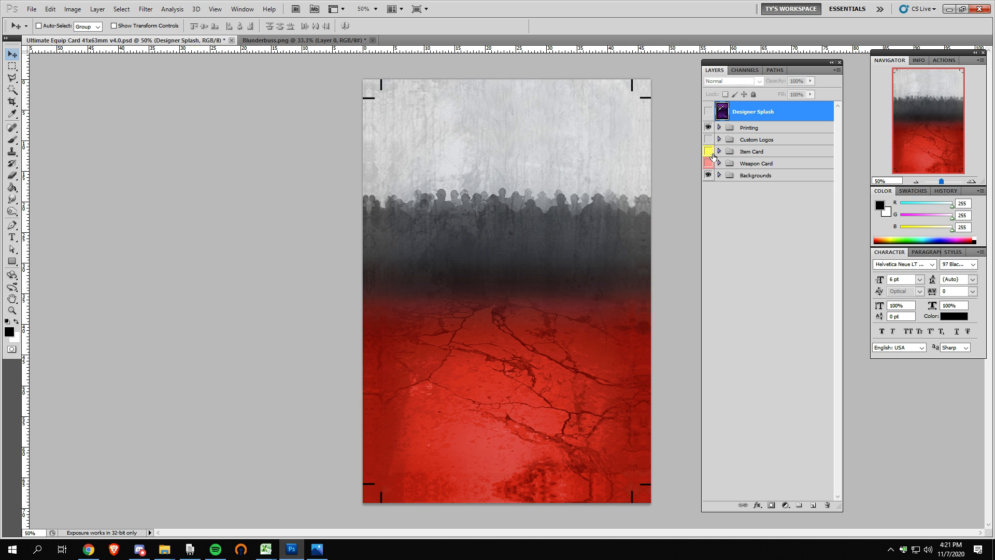
click(707, 164)
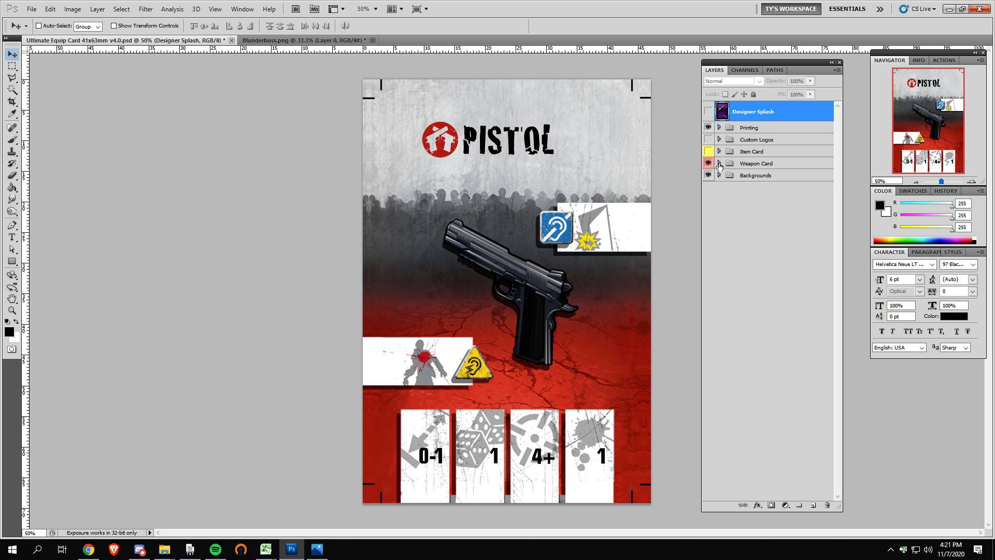
Expand the Weapon Card's official Dual Wield symbols and preview the Sawed Off symbol in place of the Pistol one.
click(719, 164)
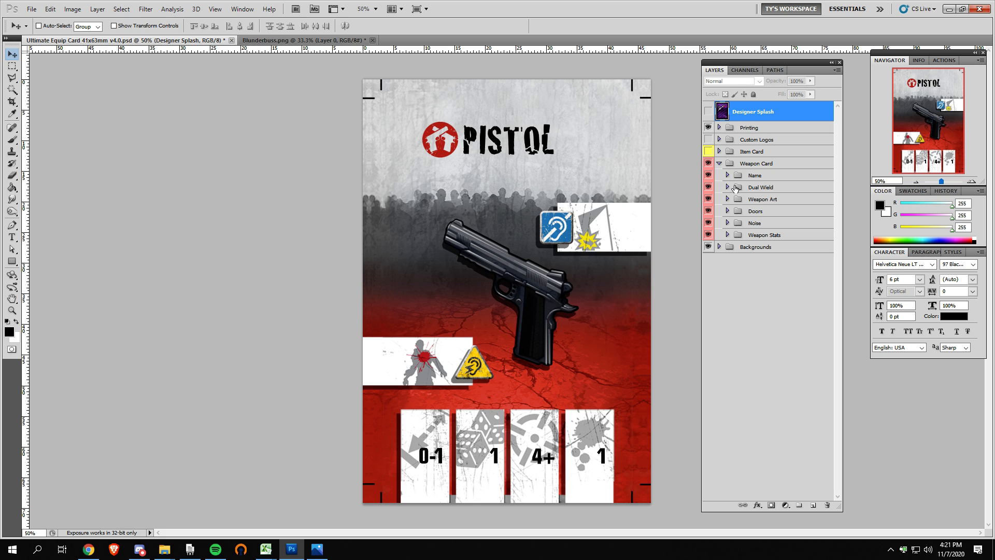
click(727, 187)
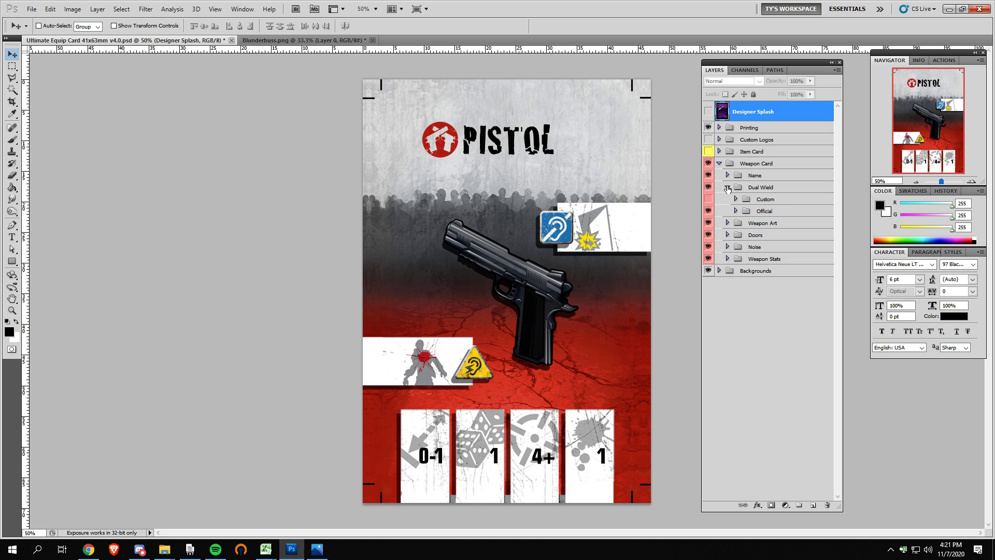
click(735, 210)
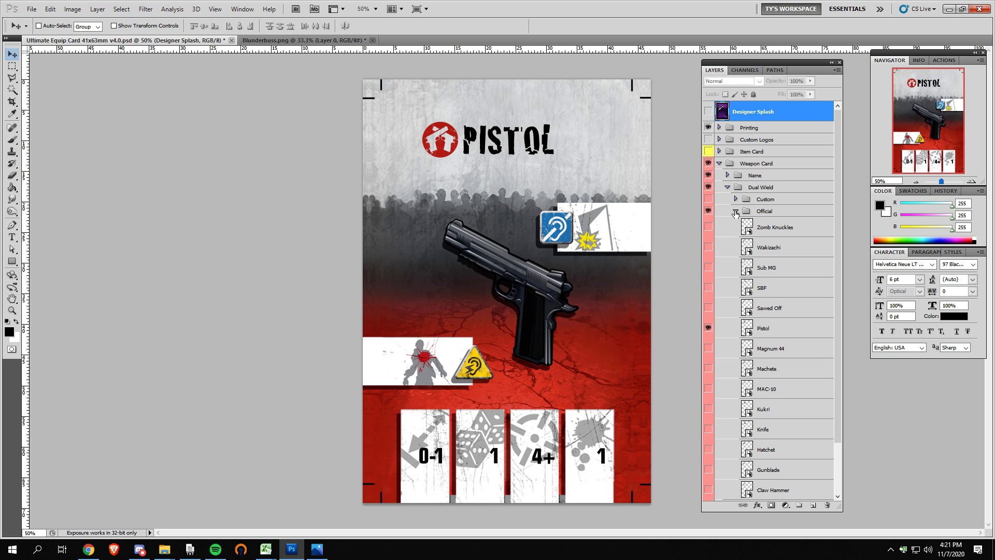
click(708, 330)
click(709, 309)
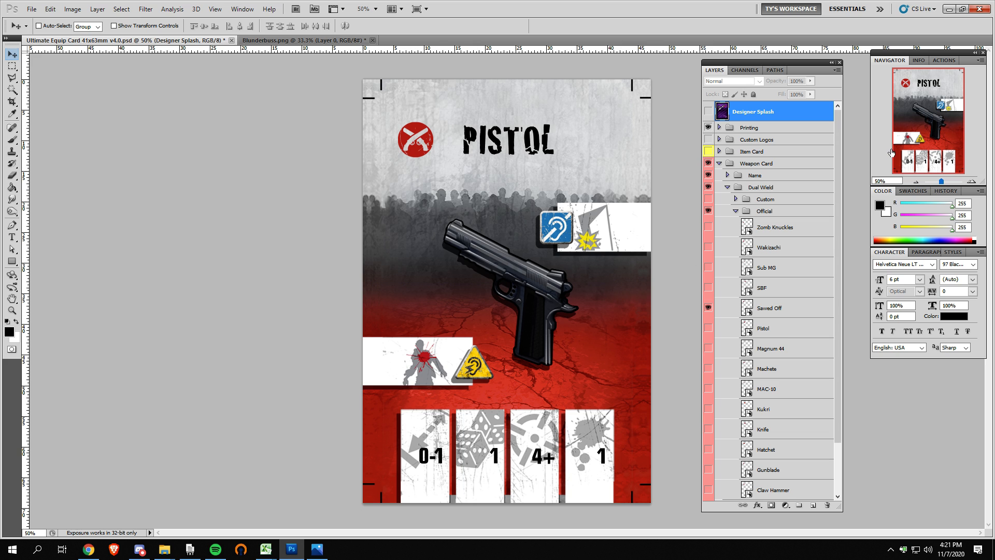
click(972, 182)
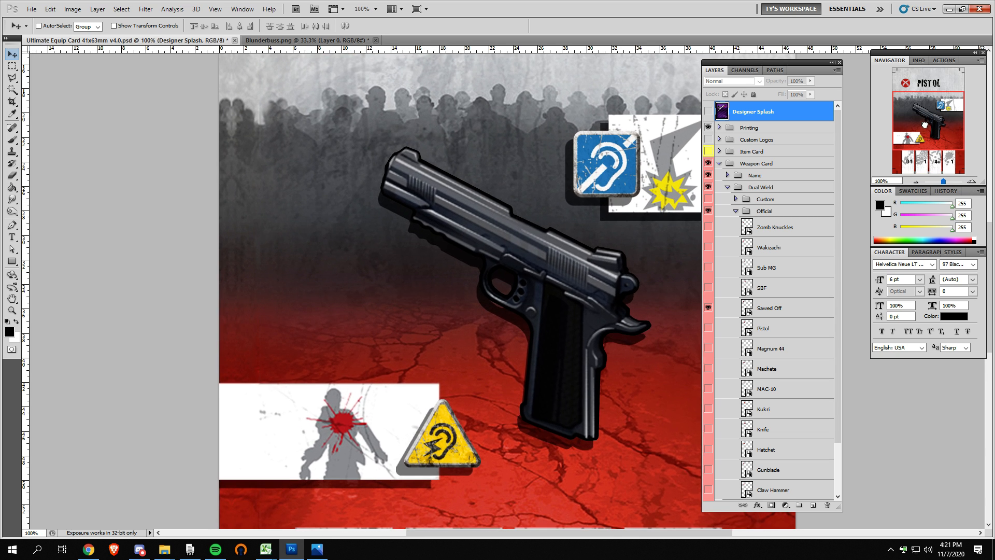
scroll(429, 185, up, 3)
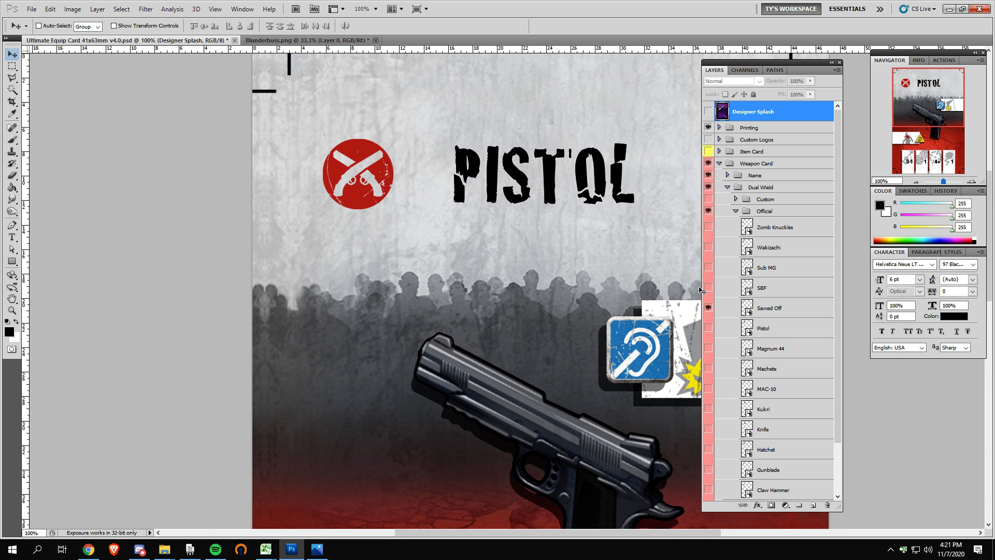
Hide the Sawed Off symbol and preview the official Machete and MAC-10 dual wield symbols one at a time.
click(708, 309)
click(708, 327)
click(708, 368)
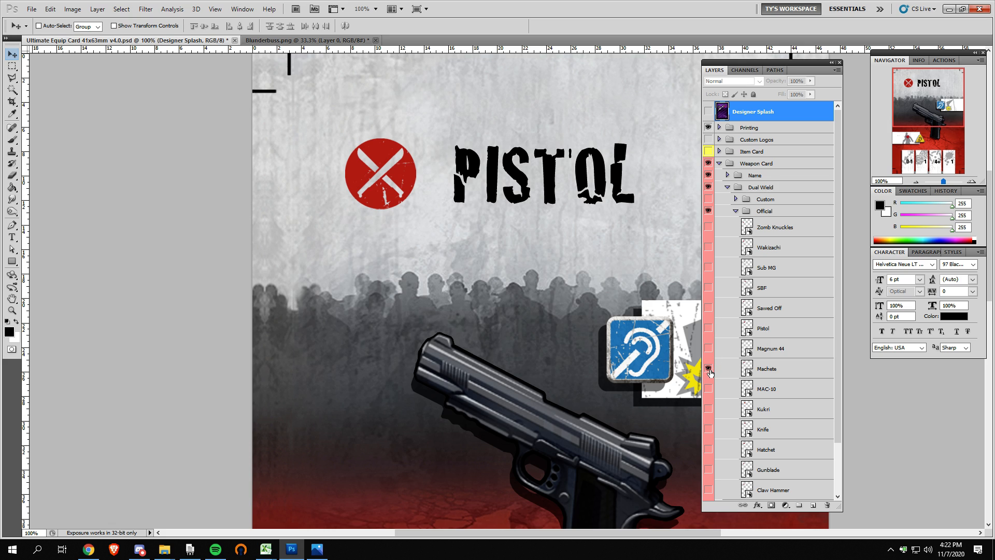
click(708, 368)
click(708, 389)
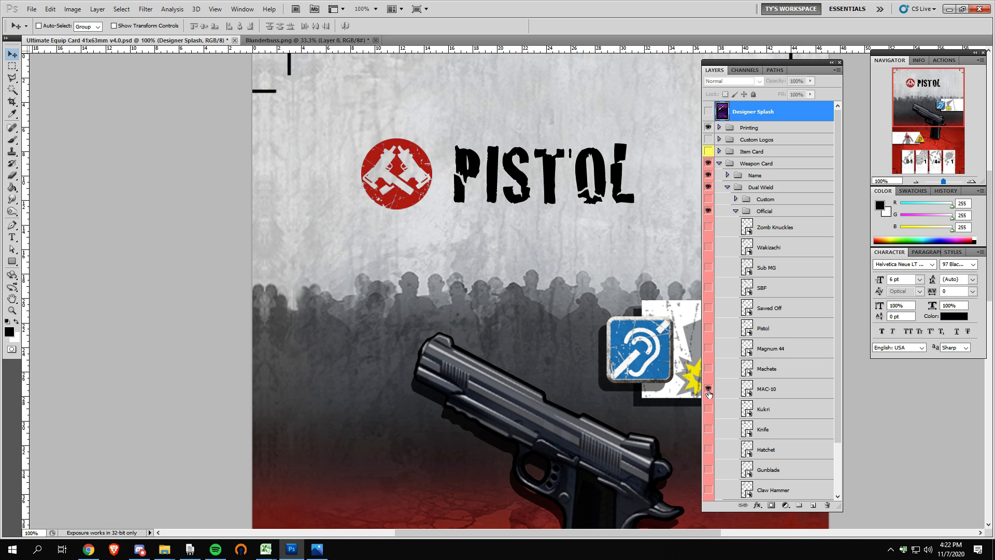
click(708, 389)
click(708, 389)
click(708, 388)
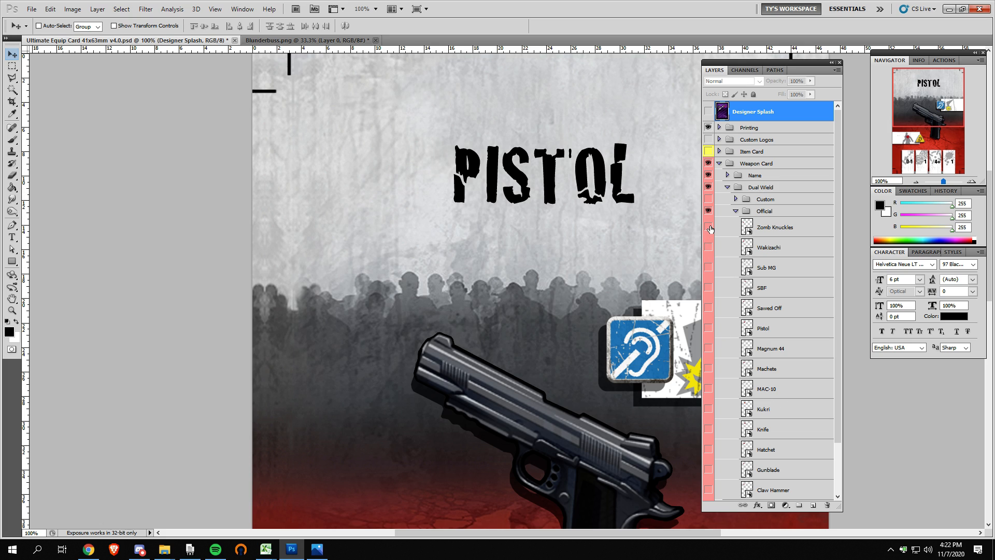
Preview the Zomb Knuckles and Claw Hammer symbols one at a time and make the official Pistol symbol visible again.
click(709, 227)
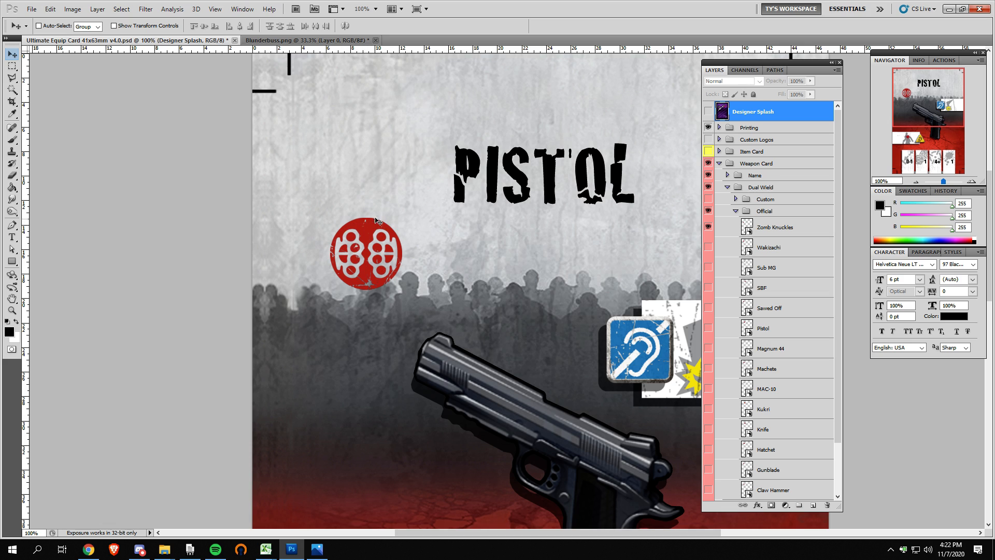
click(707, 227)
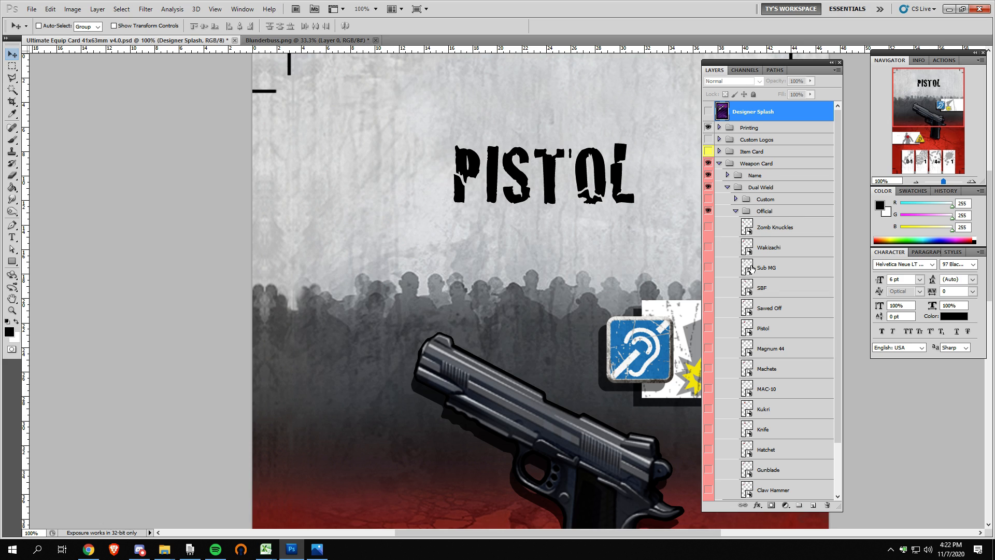
scroll(770, 386, down, 1)
click(708, 469)
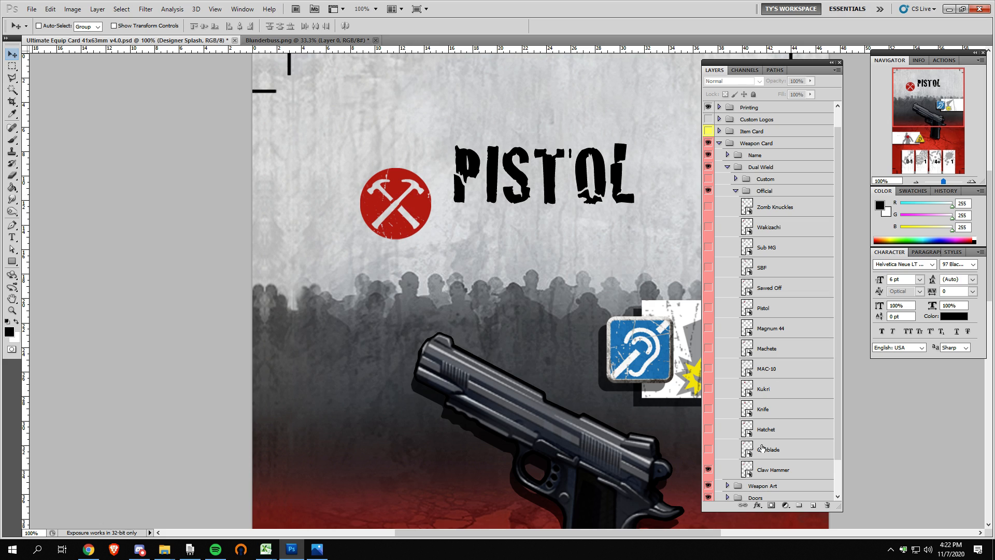
click(708, 470)
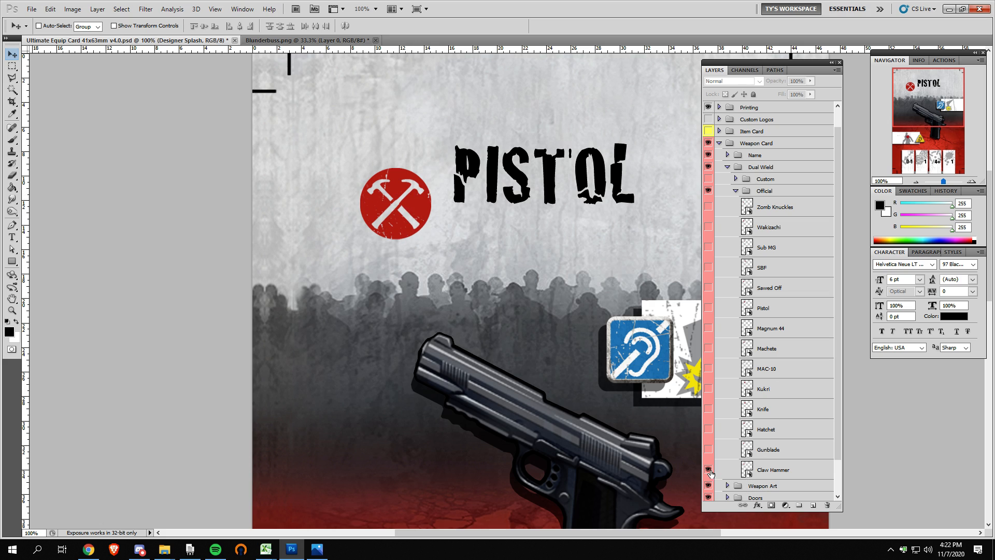
click(708, 309)
click(735, 190)
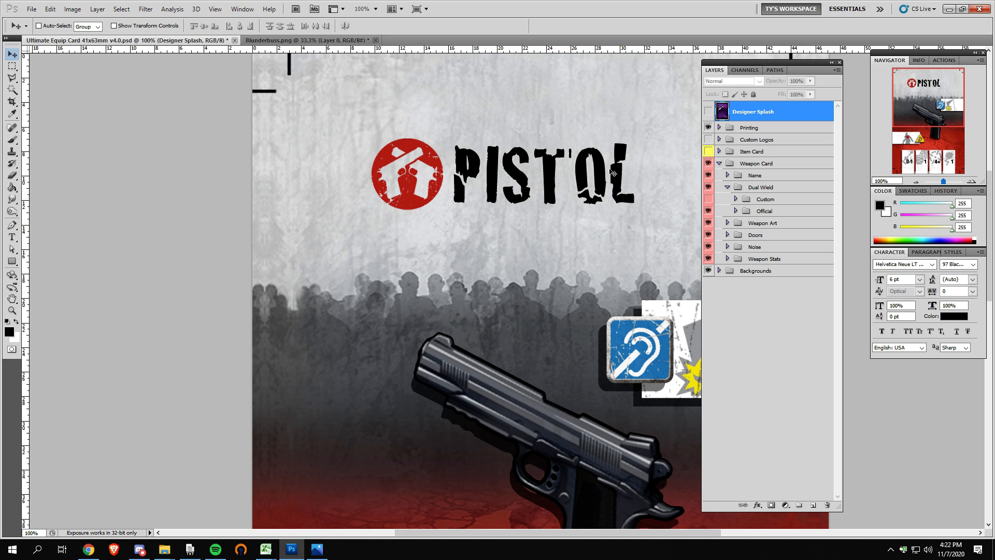
Hide the Official dual wield group and show the expanded Custom group instead.
click(709, 211)
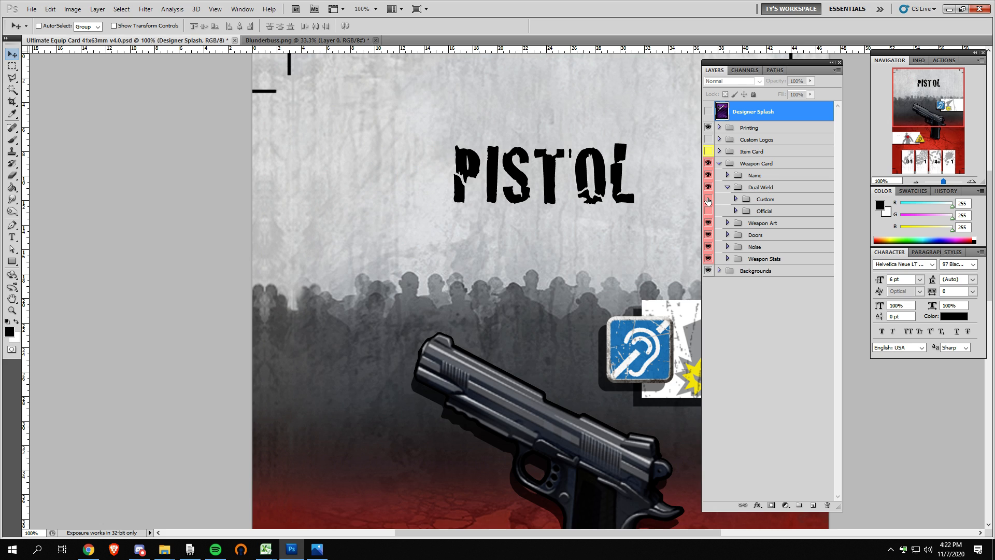
click(708, 199)
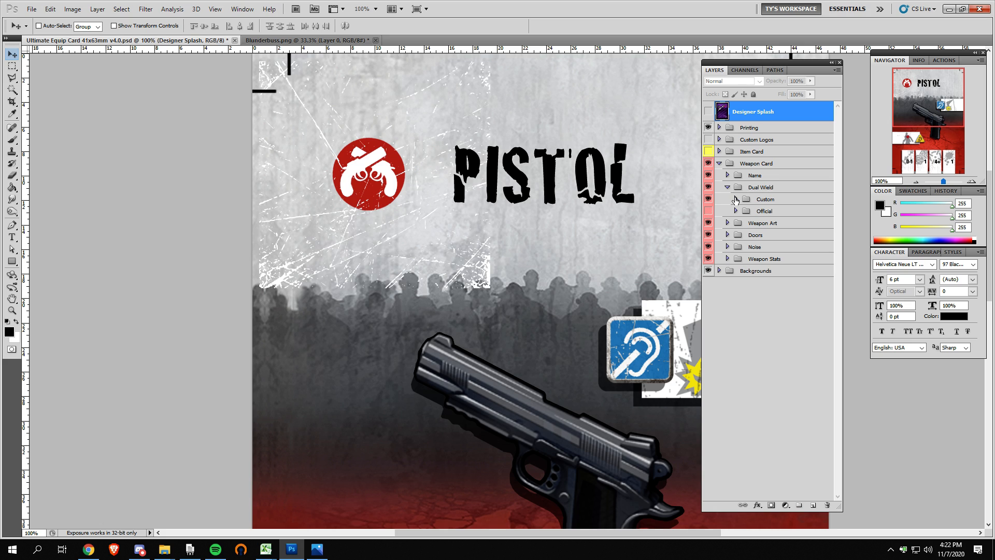
click(736, 199)
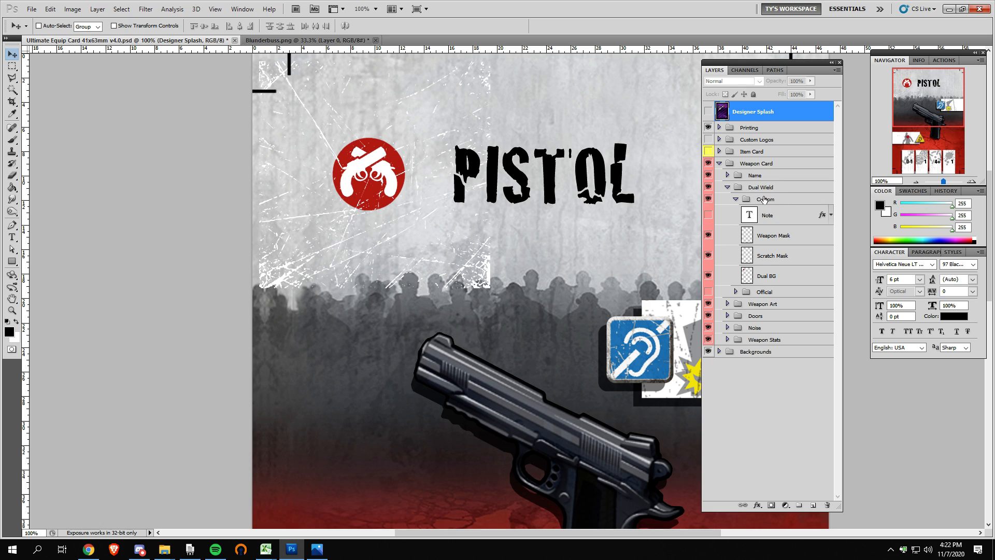
Read the Custom group's Note and examine how its Weapon Mask, Scratch Mask and Dual BG layers form the symbol.
click(709, 216)
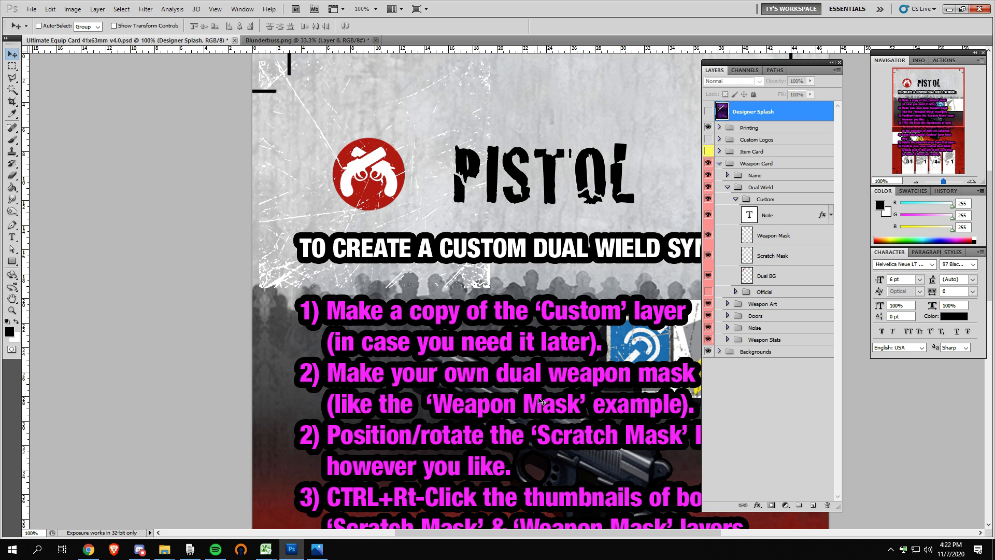
click(709, 216)
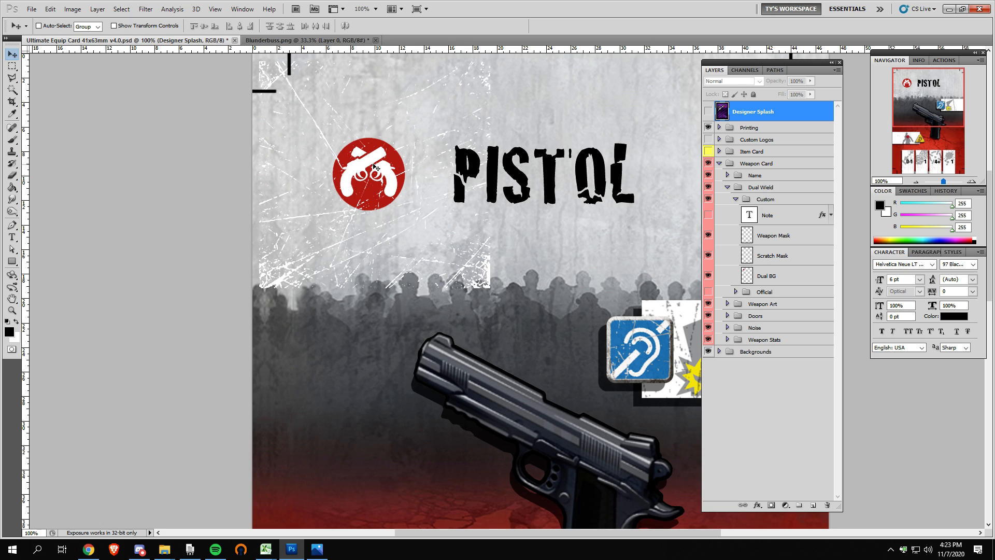
click(708, 237)
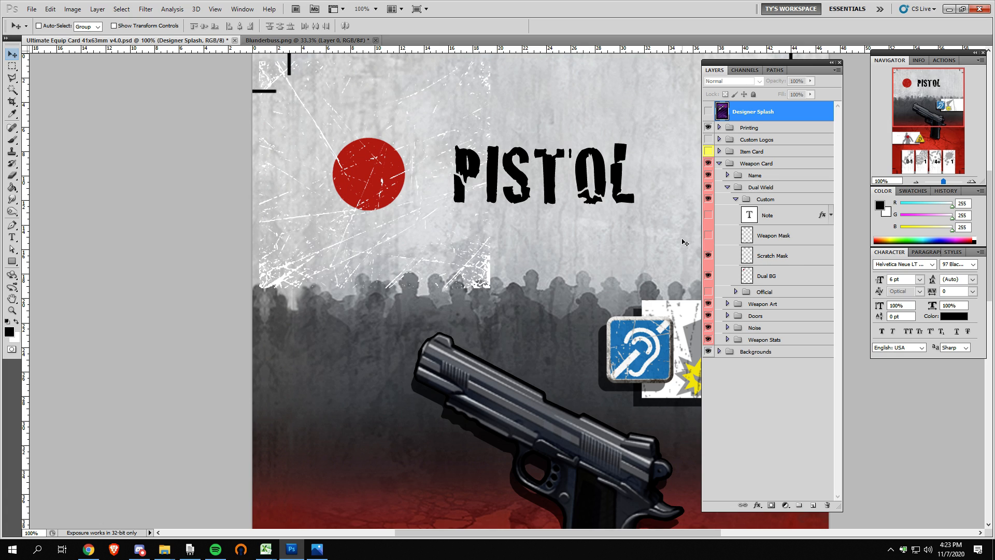
click(709, 255)
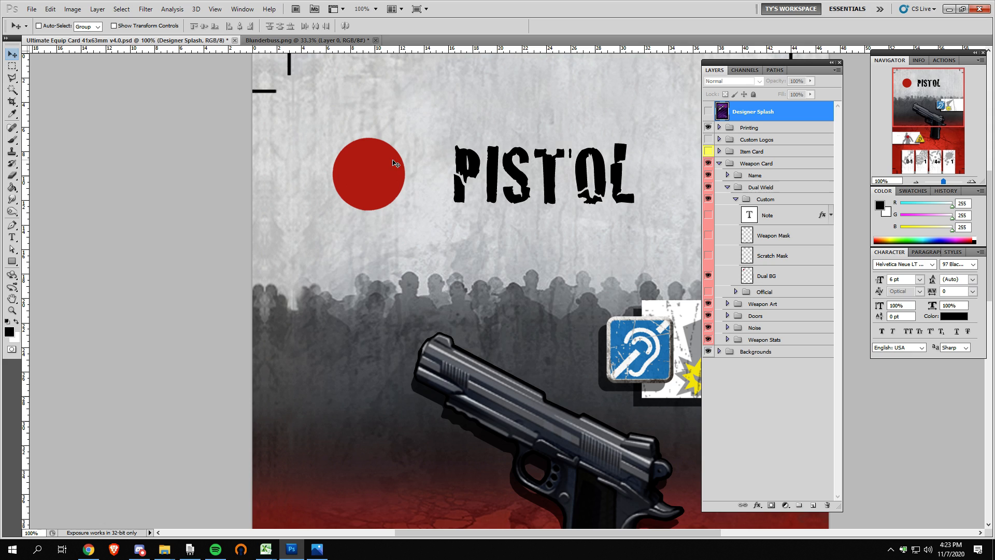
click(708, 255)
click(708, 236)
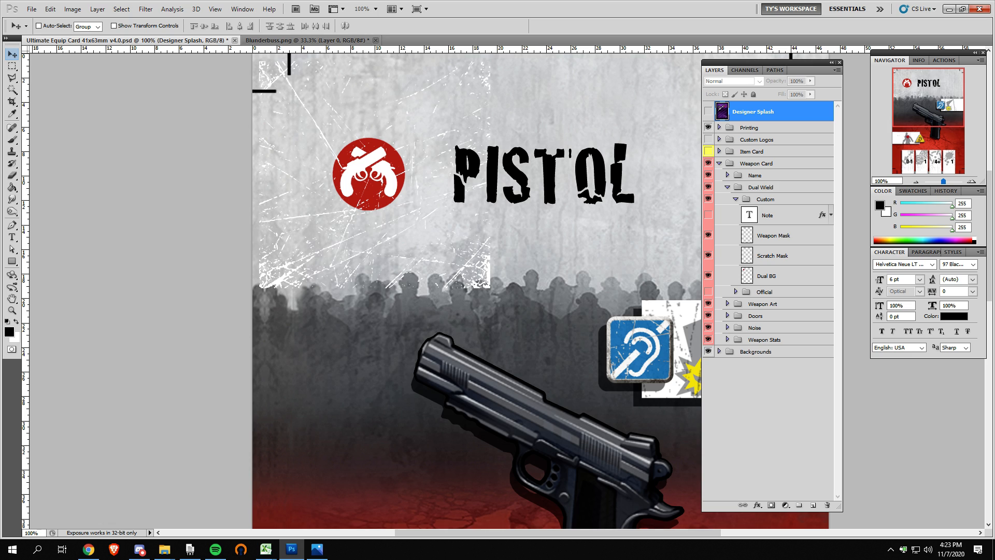
Open Blunderbuss.png as a separate document and compare it with the DUAL_SAWED_OFF.png reference symbol.
key(super+e)
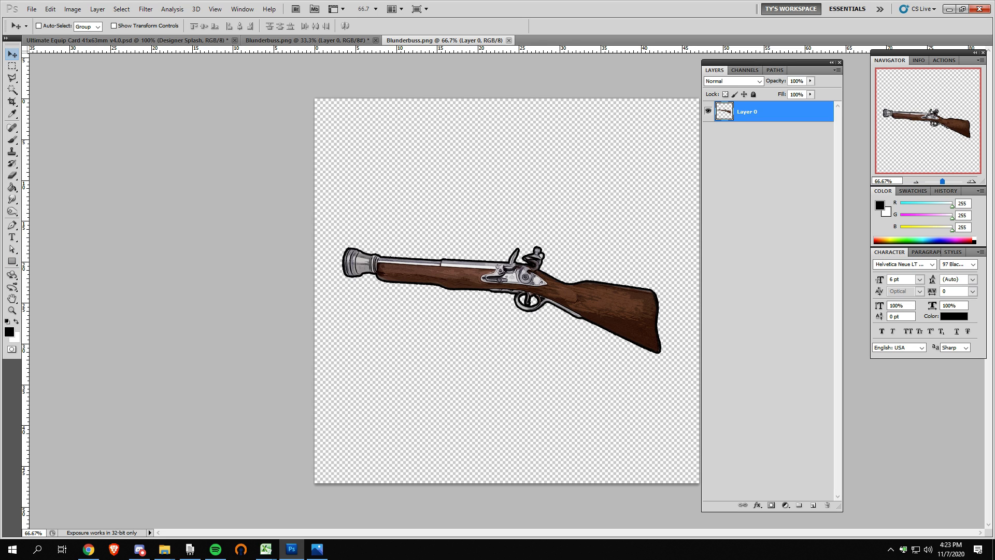
key(alt+Tab)
drag(140, 122, 149, 125)
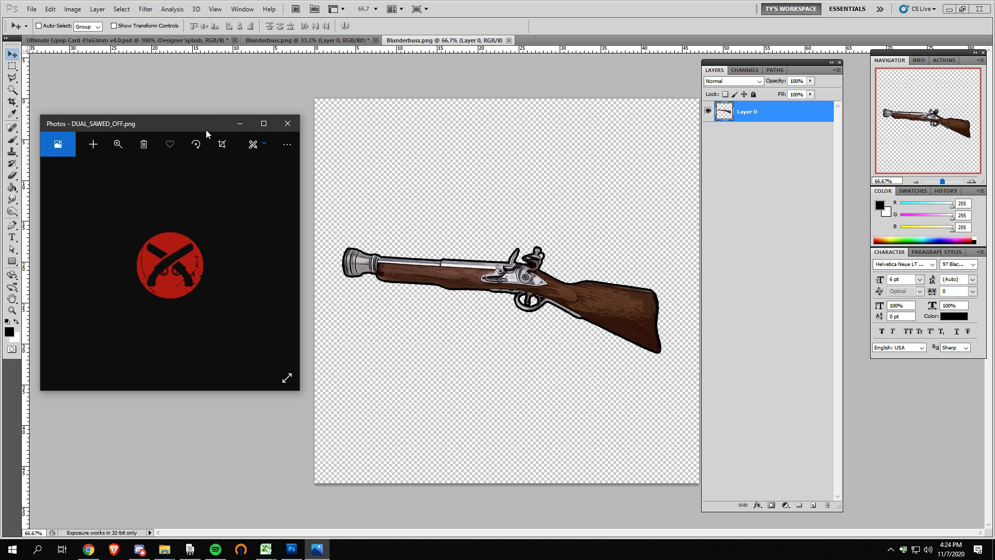
drag(203, 126, 0, 126)
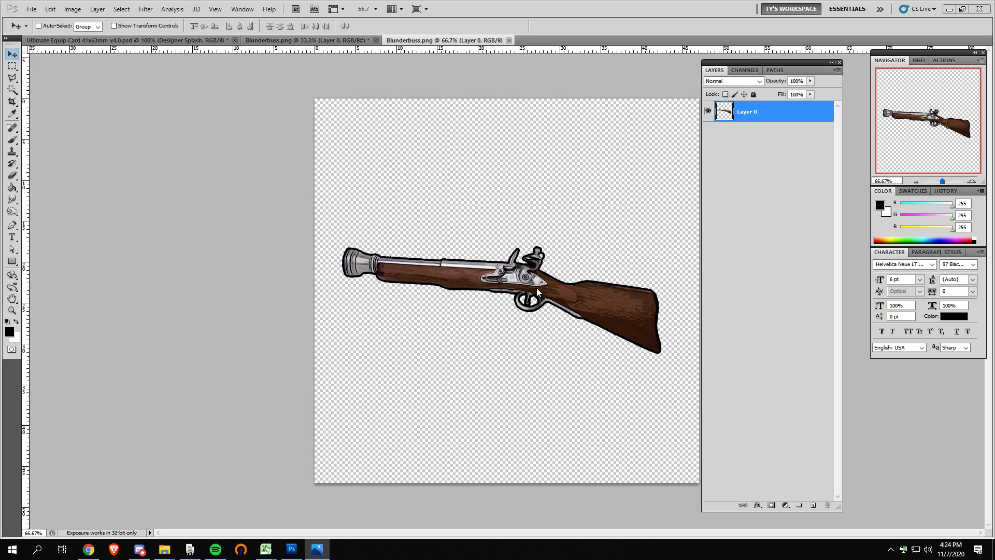
Rotate the blunderbuss layer about 33° clockwise and shift it slightly to the right on its canvas.
click(737, 150)
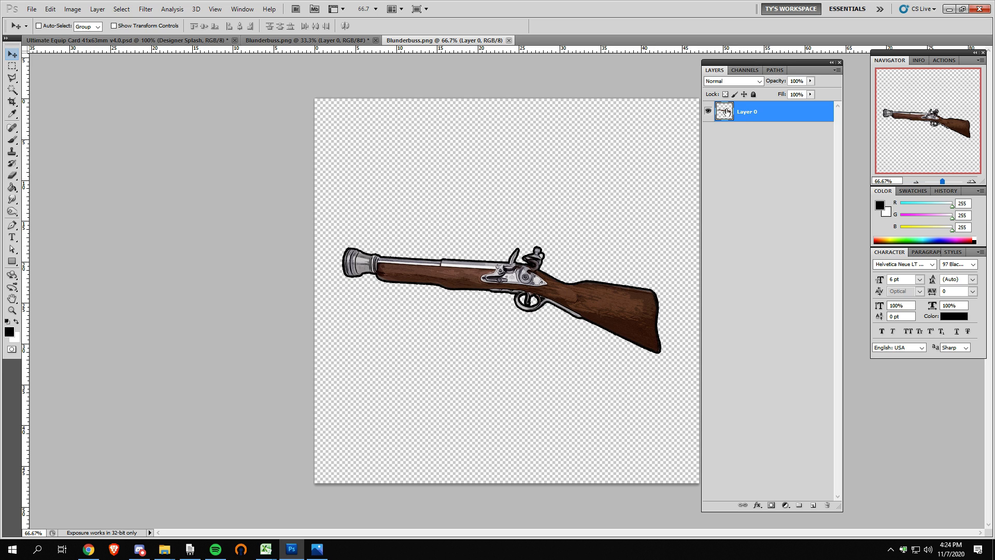
key(ctrl+t)
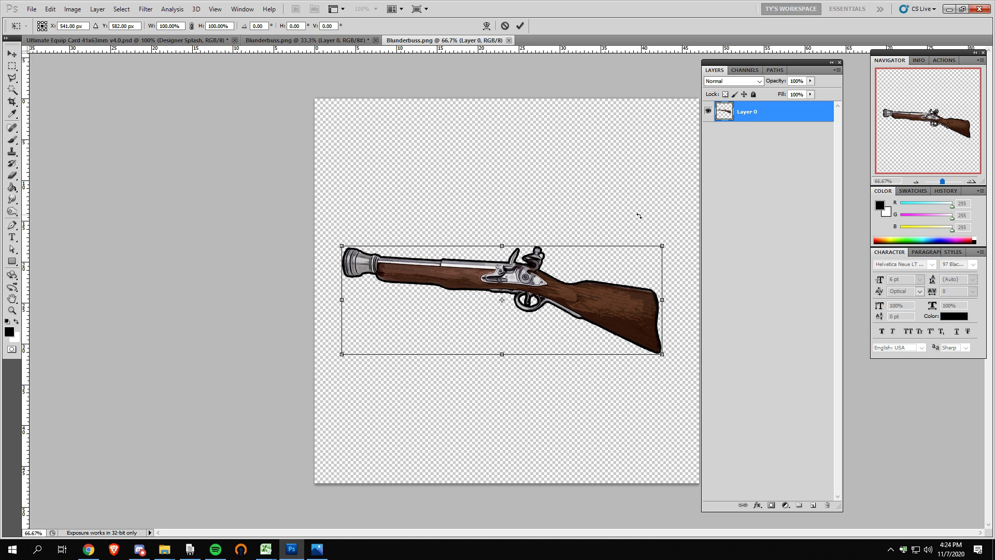
drag(669, 234, 660, 333)
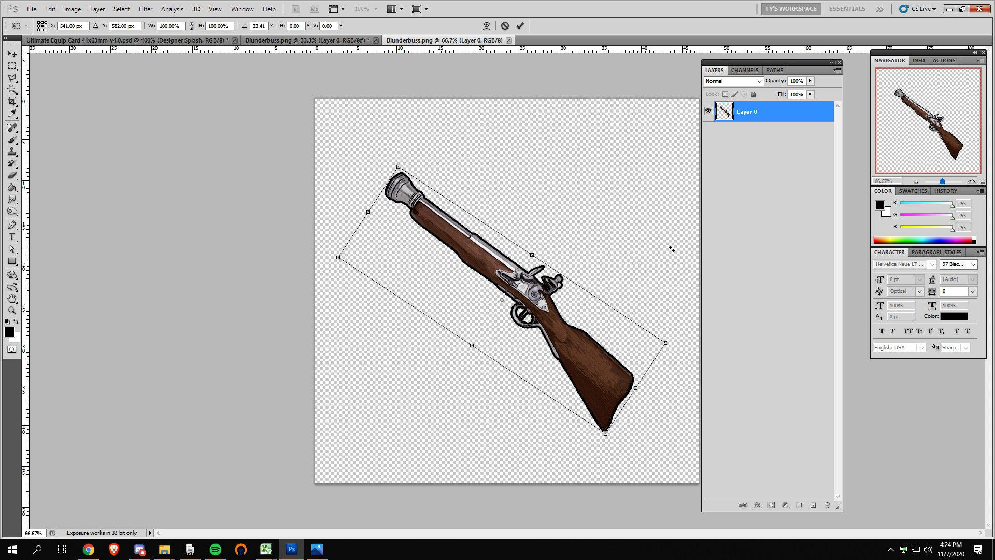
drag(529, 310, 572, 311)
key(Return)
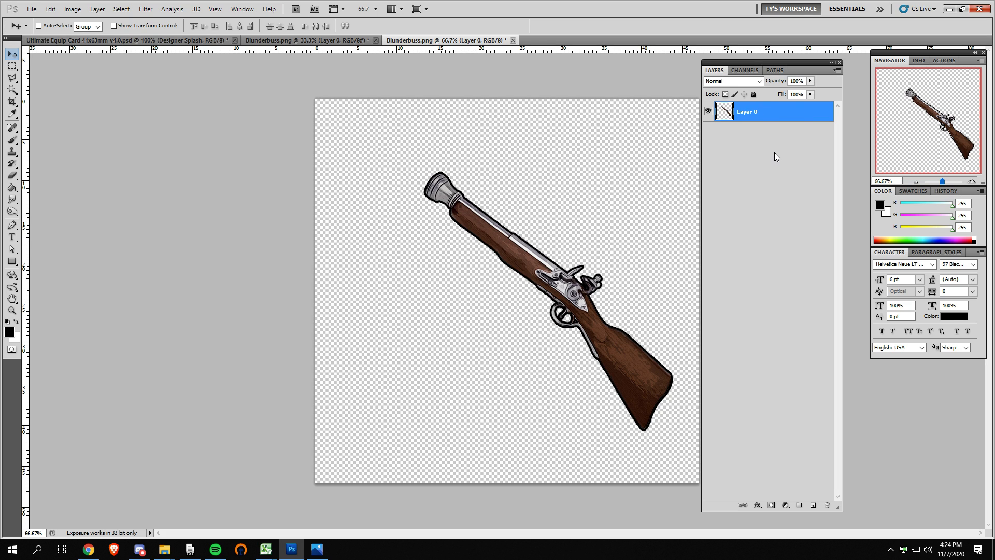
Duplicate the blunderbuss layer and mirror the copy horizontally by setting its width scale to -100%.
key(ctrl+j)
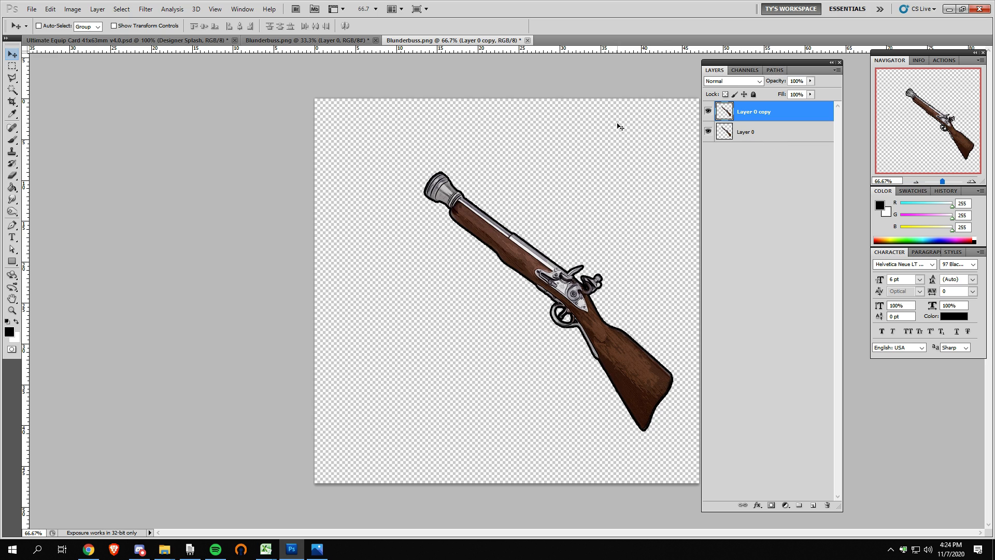
key(ctrl+t)
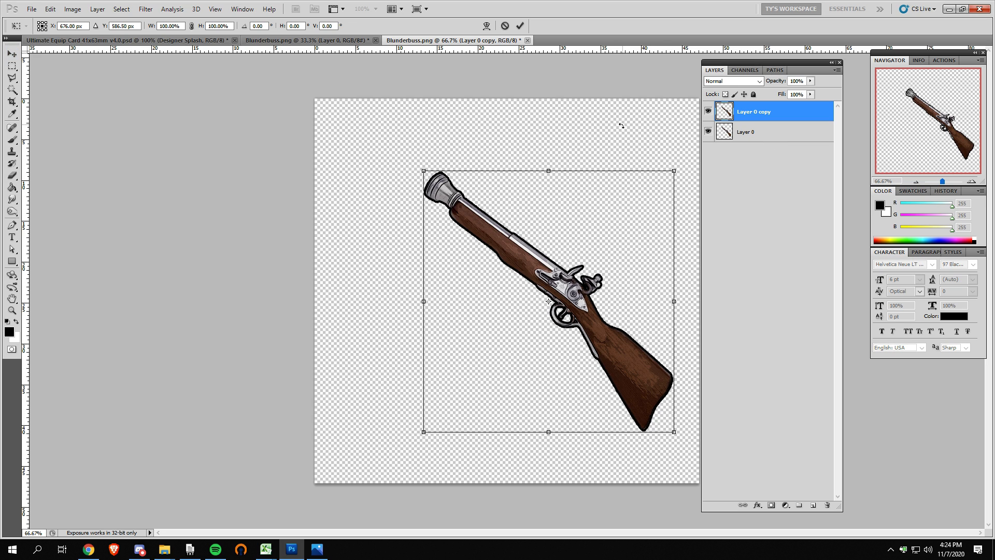
click(160, 26)
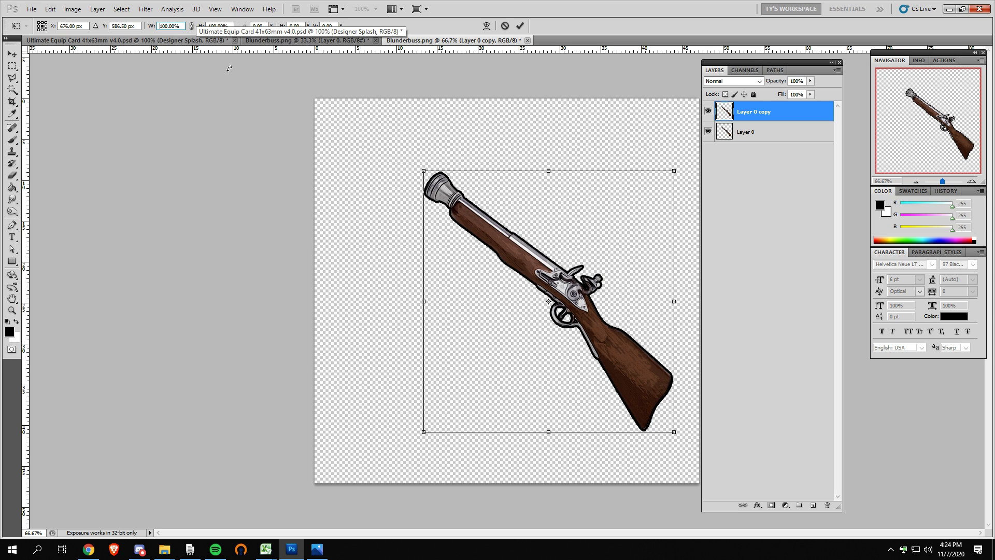
text(-)
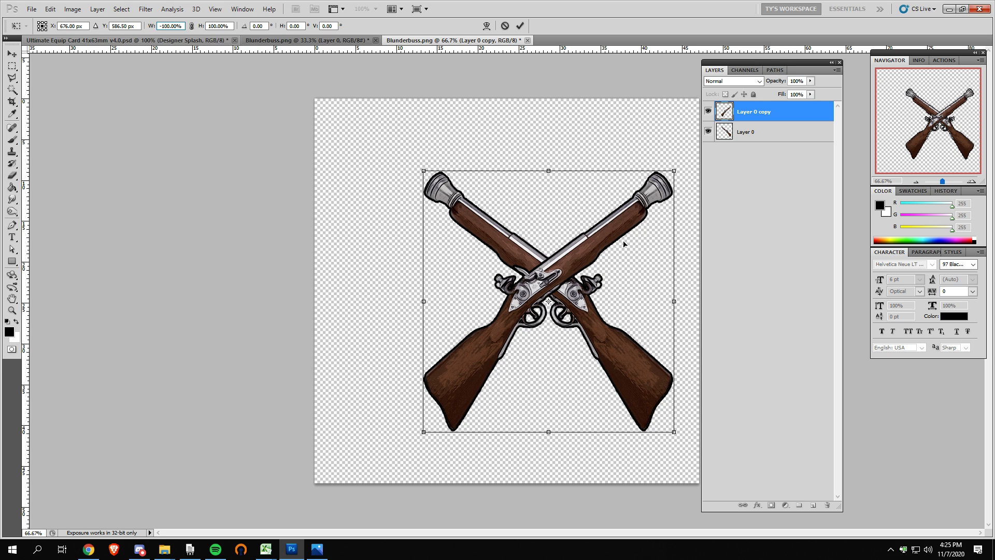
key(Return)
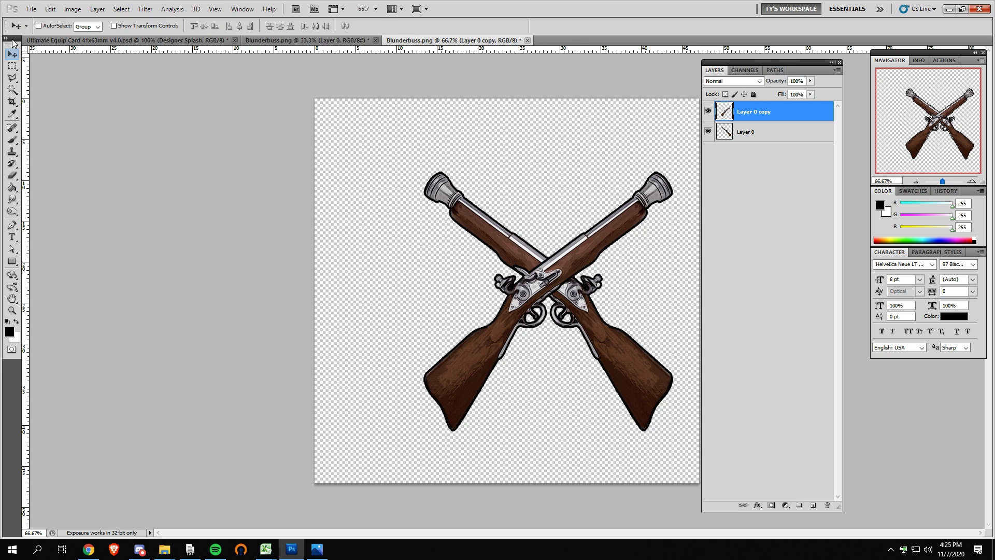
Shift the mirrored blunderbuss slightly to the left and compare the crossed pair with the DUAL_SAWED_OFF.png reference.
mouse_move(560, 280)
mouse_down()
mouse_move(521, 280)
mouse_move(550, 281)
mouse_up()
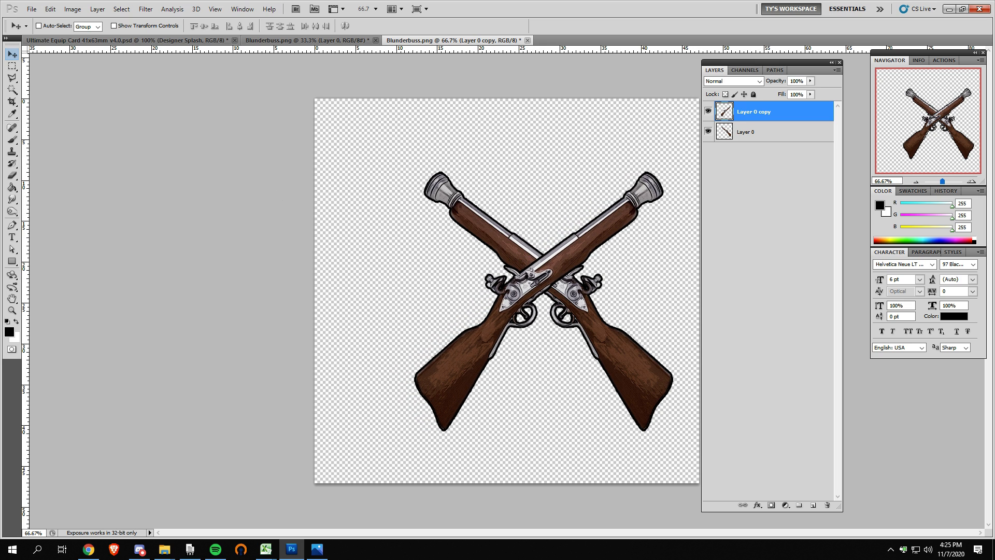
key(alt+Tab)
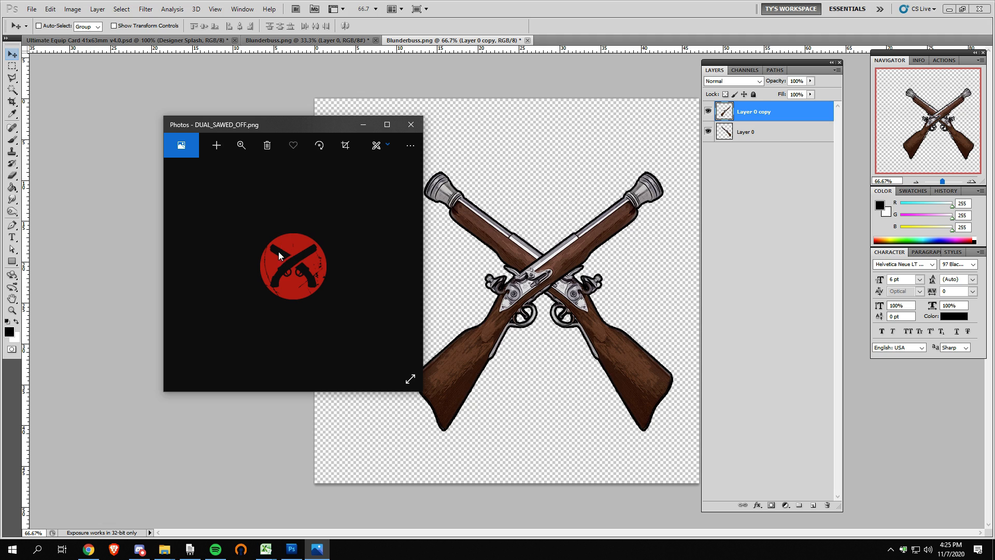
key(alt+Tab)
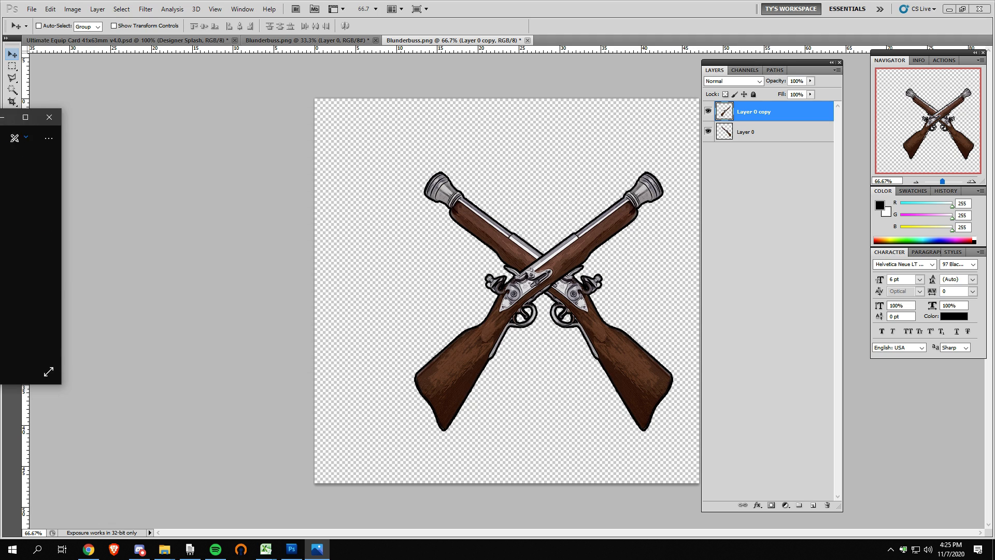
click(521, 301)
drag(506, 296, 513, 295)
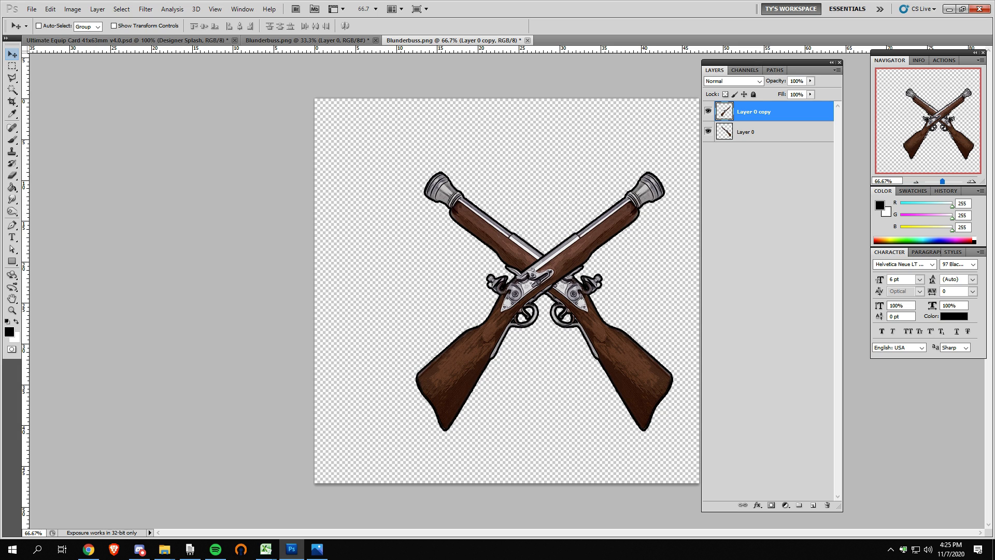
click(317, 549)
drag(153, 115, 360, 115)
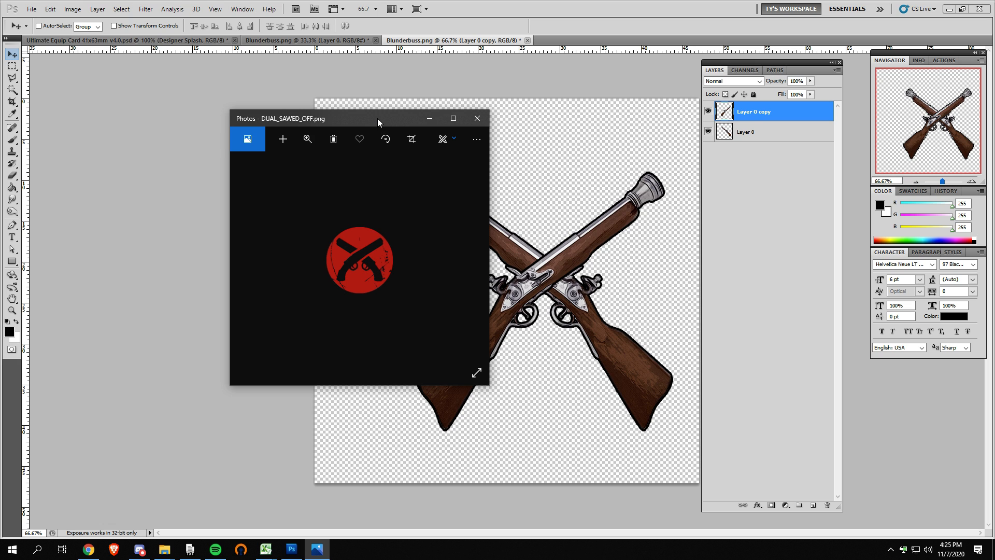
drag(378, 118, 0, 118)
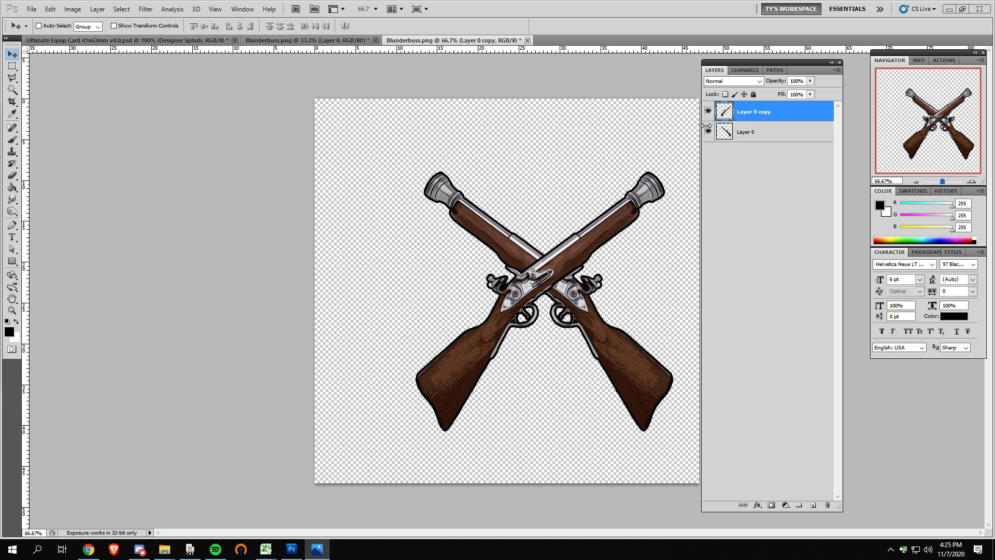
Duplicate the mirrored blunderbuss layer, Layer 0 copy.
click(750, 129)
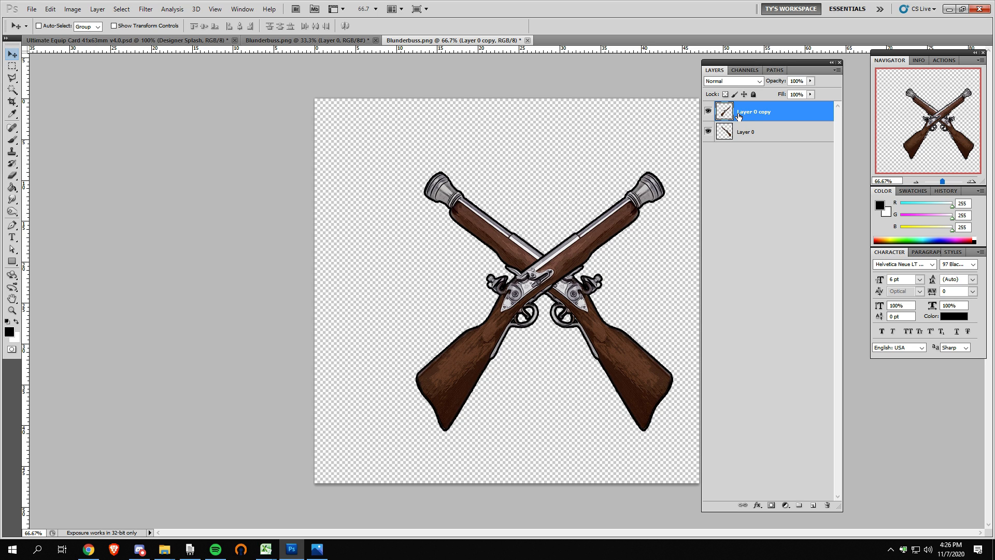
click(750, 125)
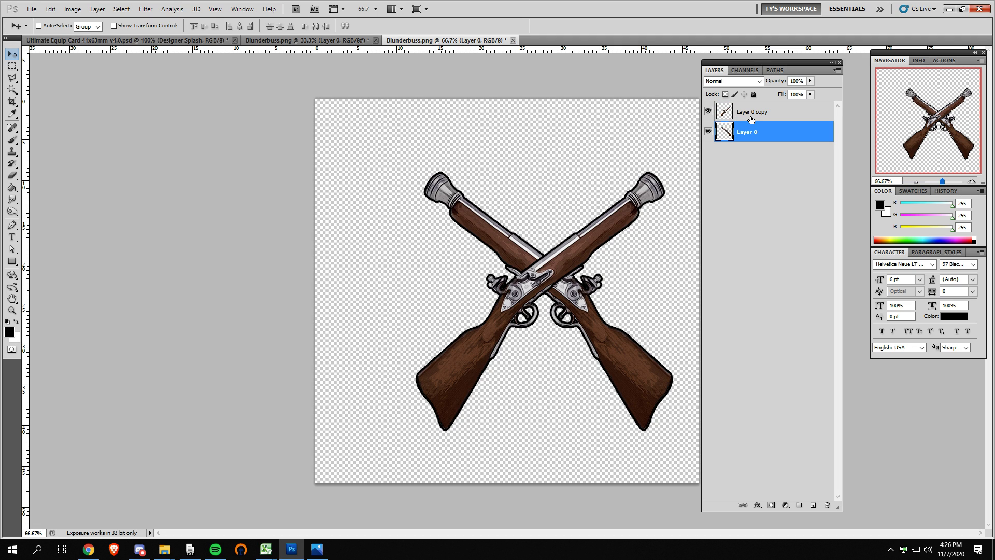
click(751, 113)
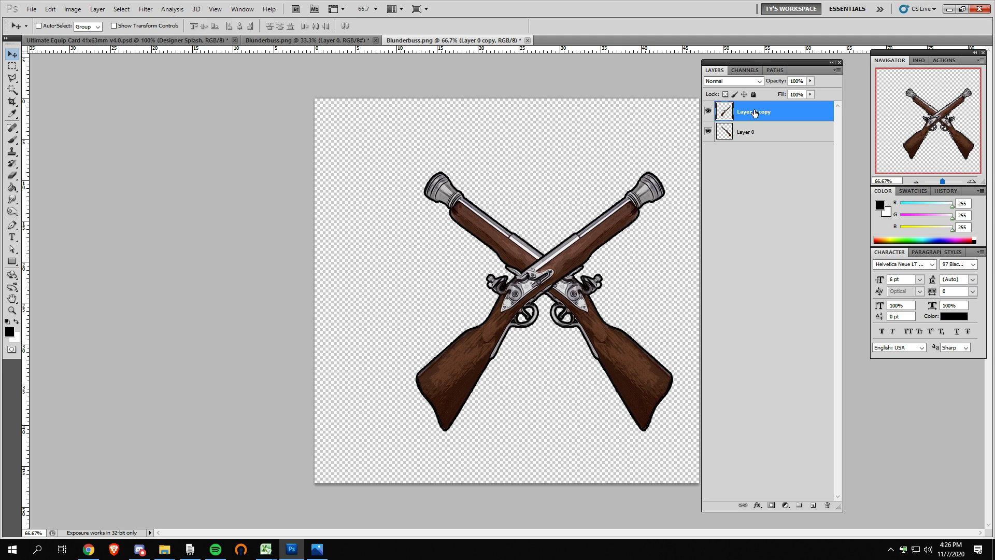
key(ctrl+j)
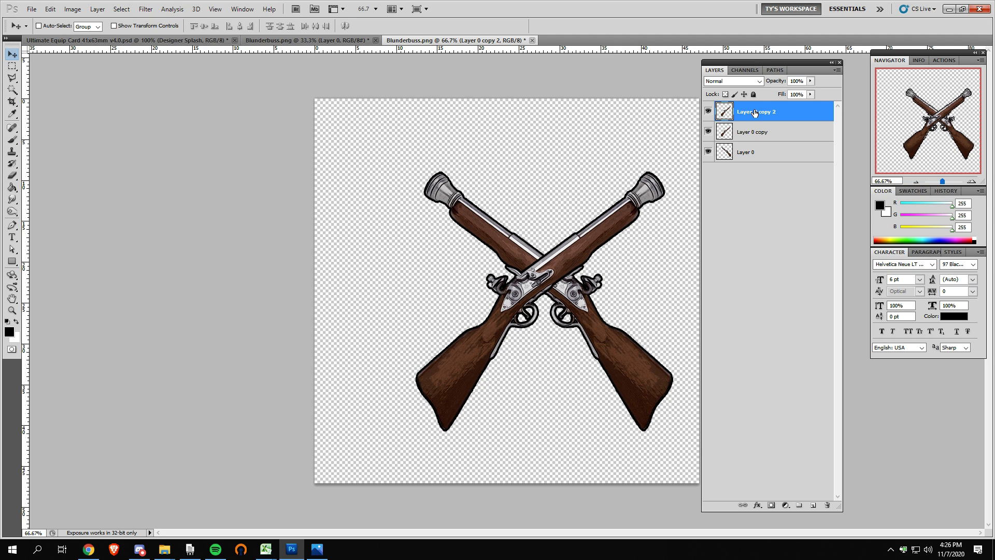
Add a black outside Stroke effect to Layer 0 copy 2 and compare the outline with the DUAL_SAWED_OFF.png reference.
double_click(796, 114)
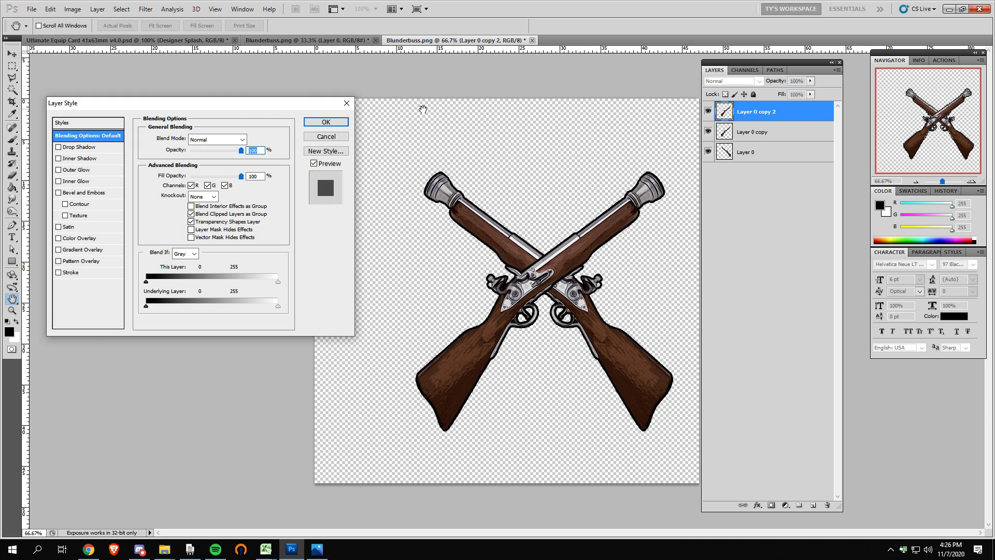
drag(236, 103, 280, 104)
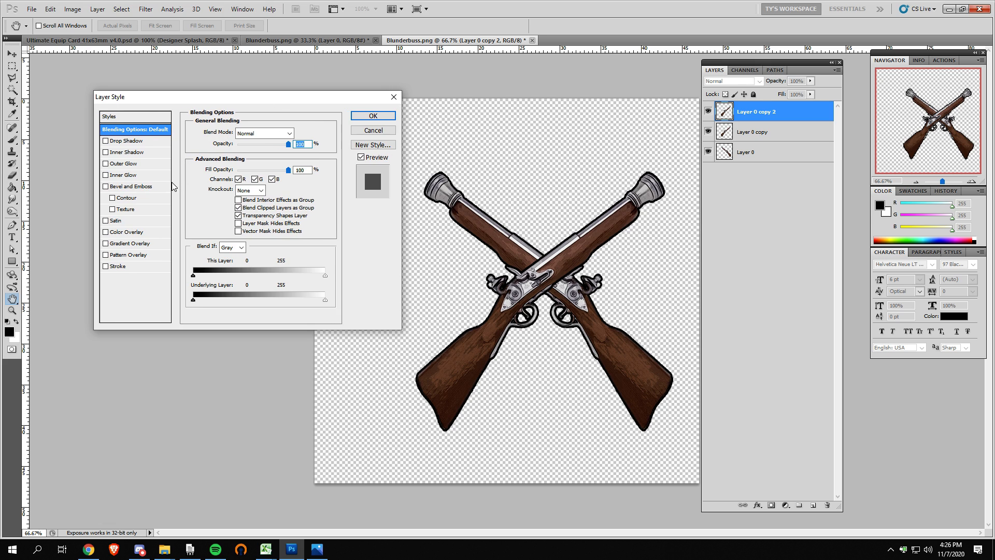
click(106, 232)
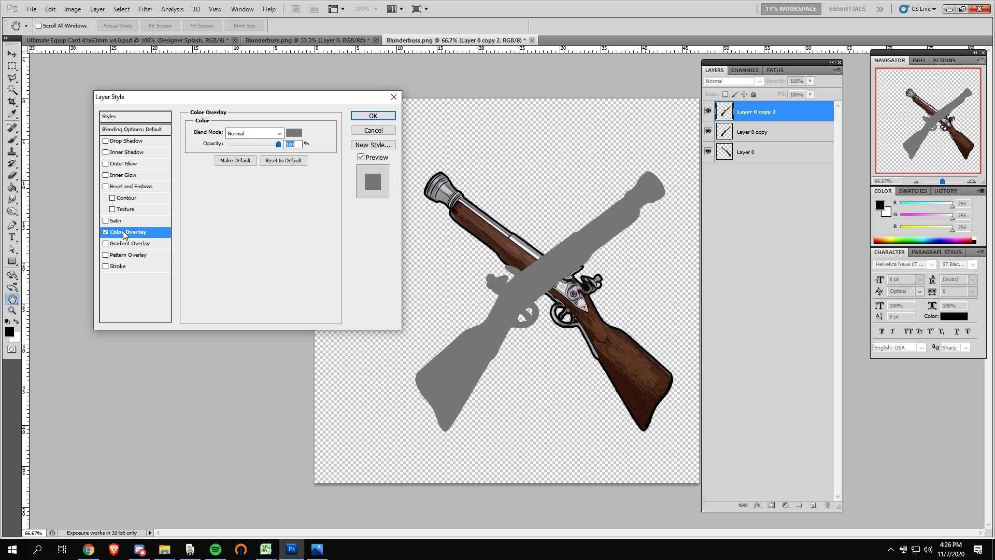
click(108, 231)
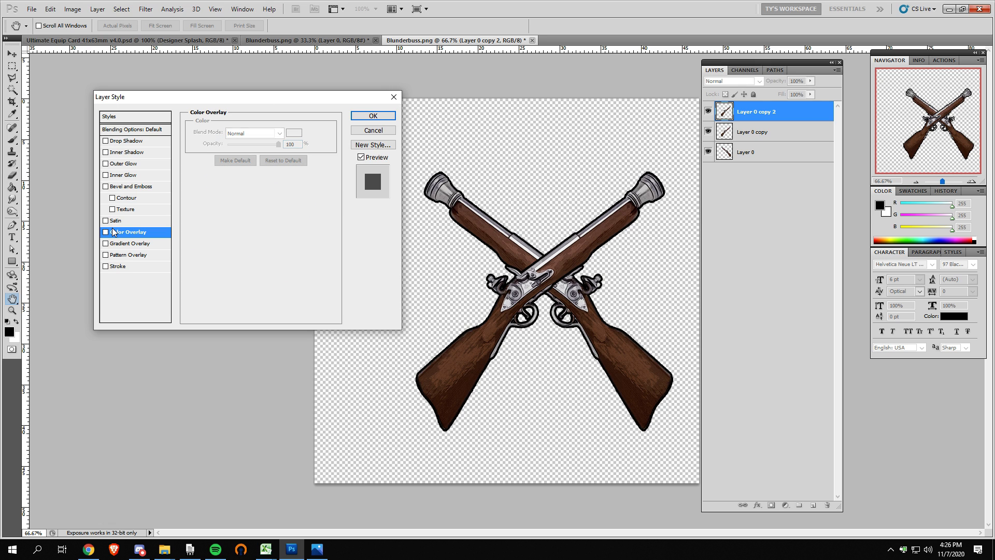
click(107, 265)
click(139, 268)
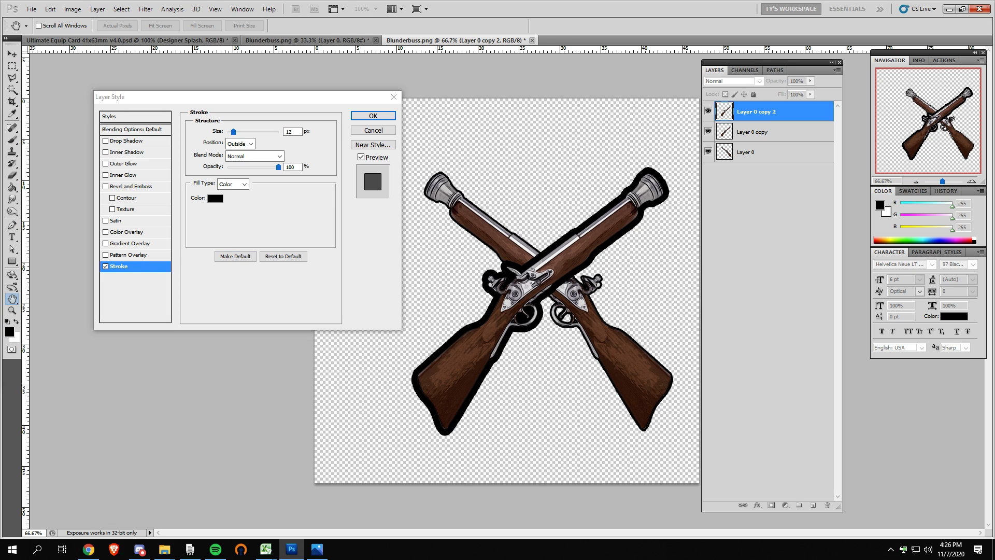
drag(0, 121, 311, 137)
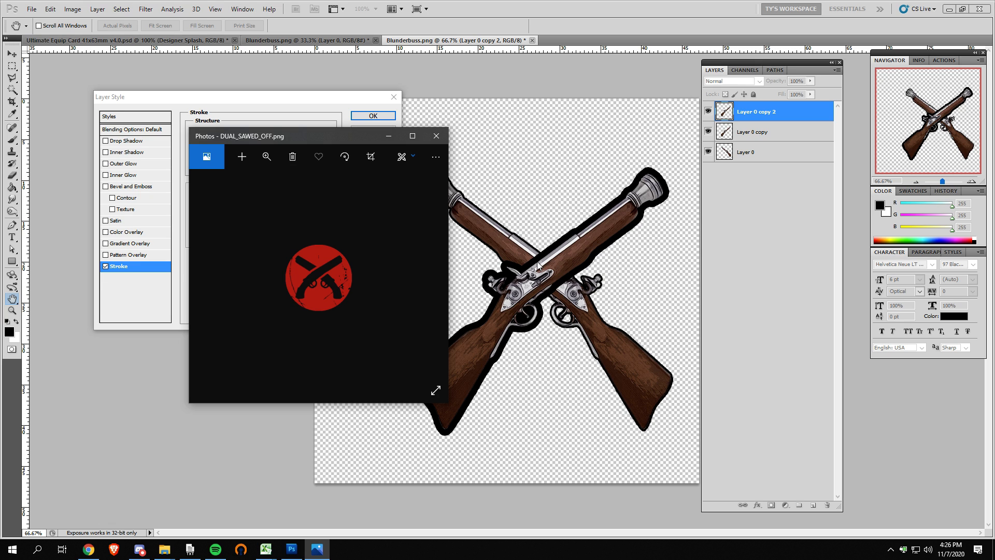
drag(350, 137, 0, 138)
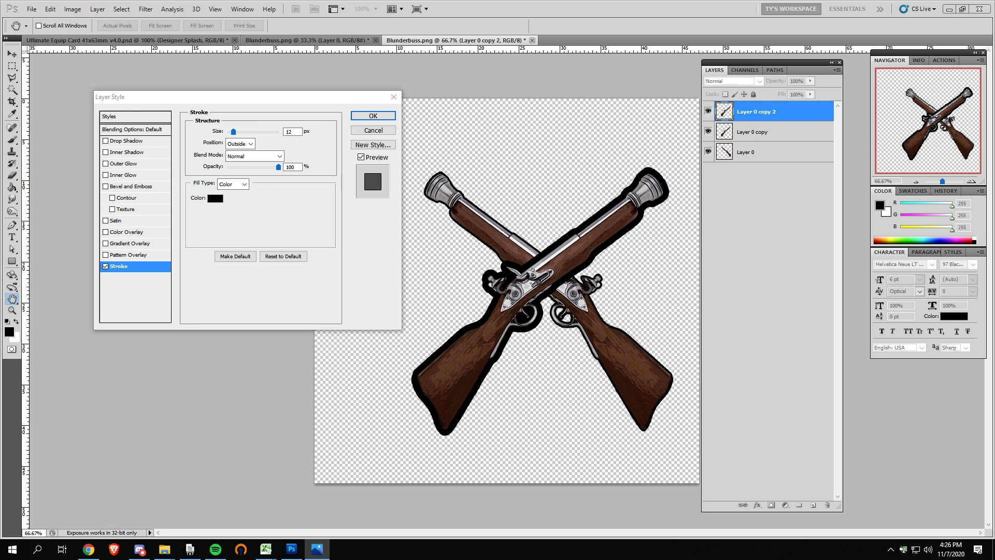
Increase the stroke size to 20 px and apply the layer style.
double_click(290, 133)
key(Up)
key(Up)
key(Up)
key(Up)
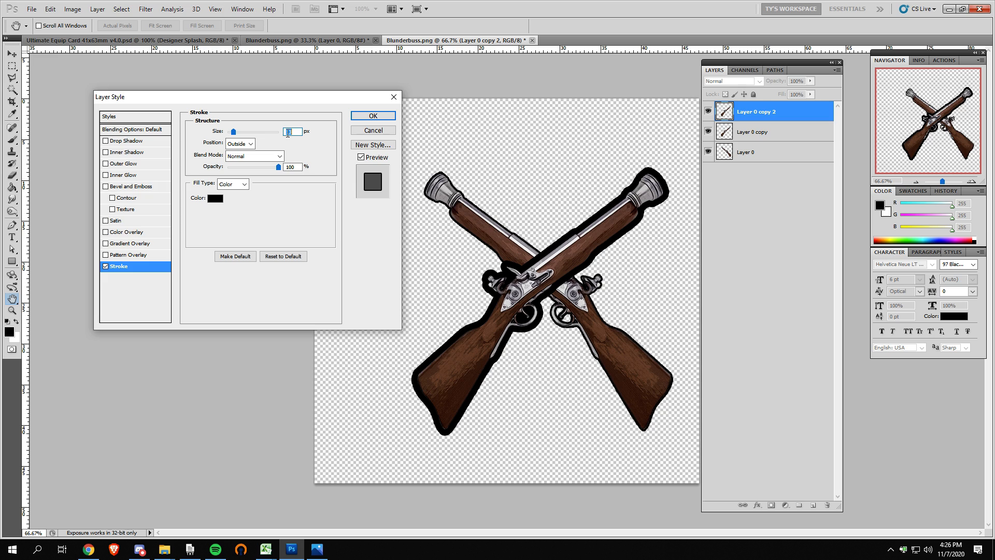
key(Up)
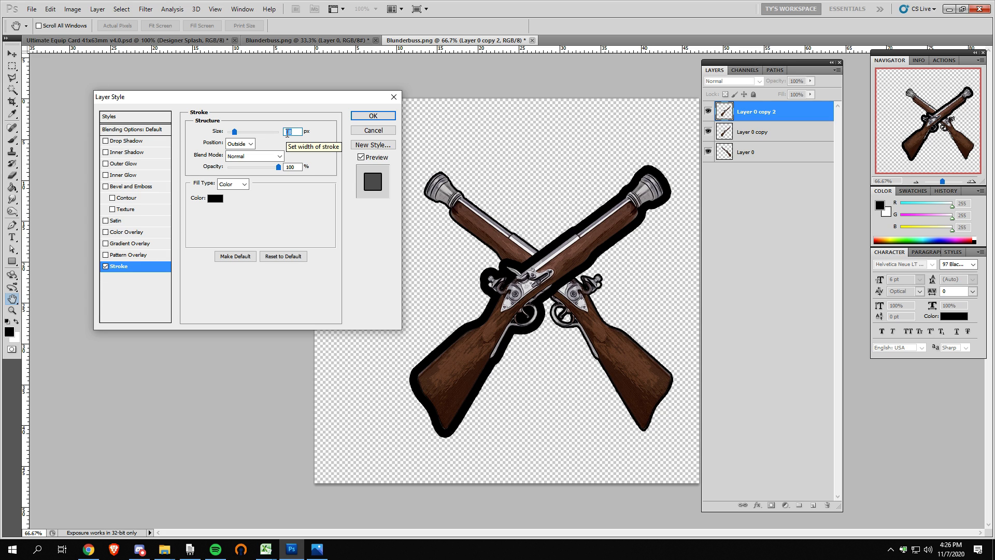
key(Up)
key(Down)
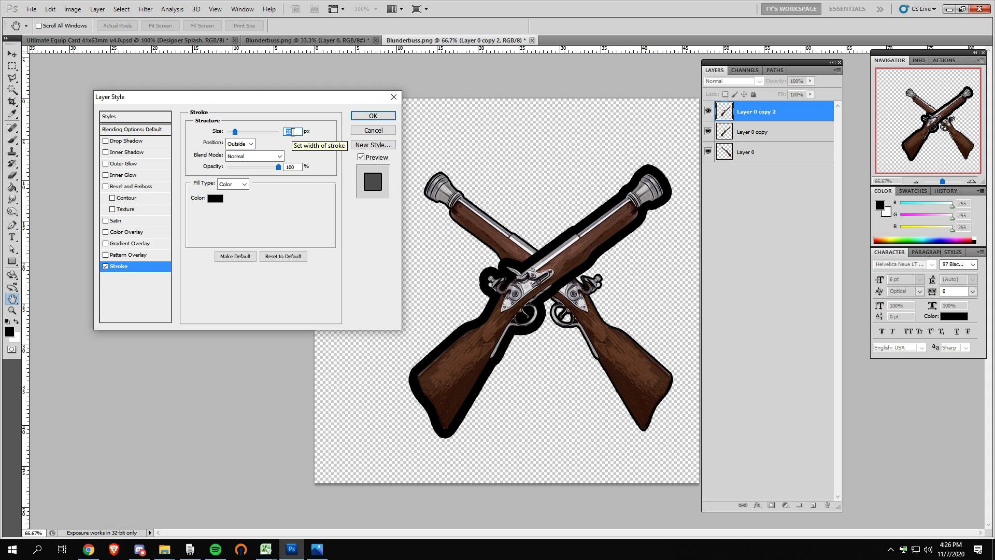
click(366, 119)
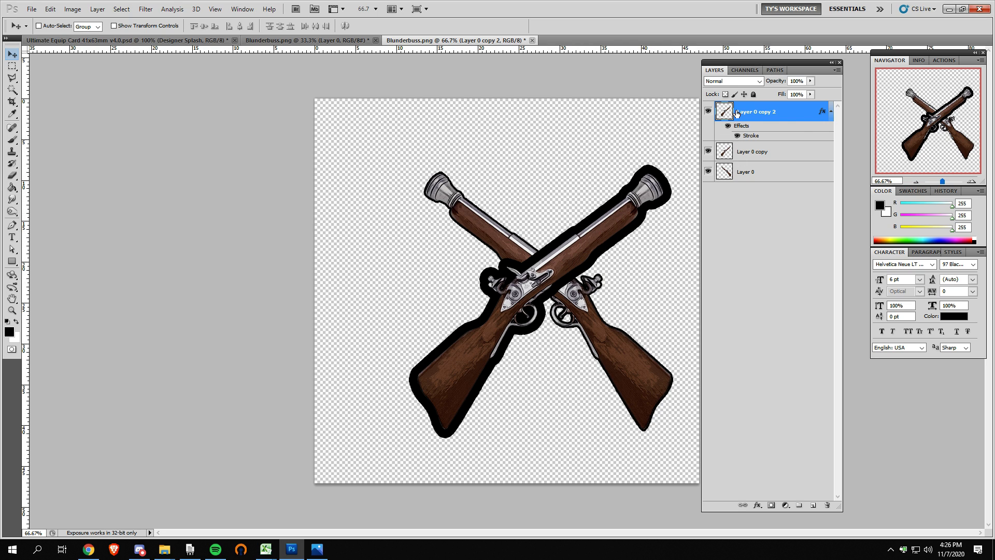
Convert the stroked Layer 0 copy 2 to a smart object.
click(832, 112)
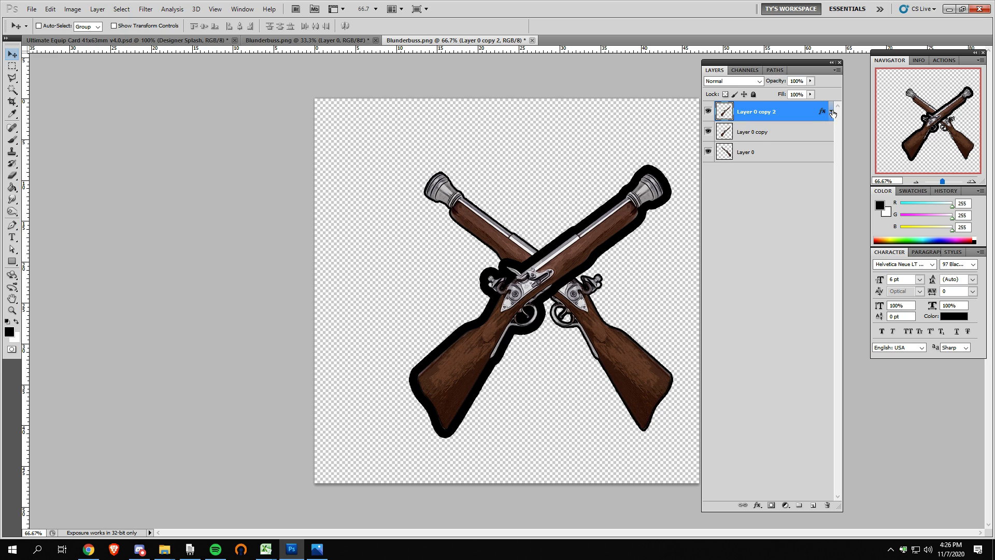
click(832, 112)
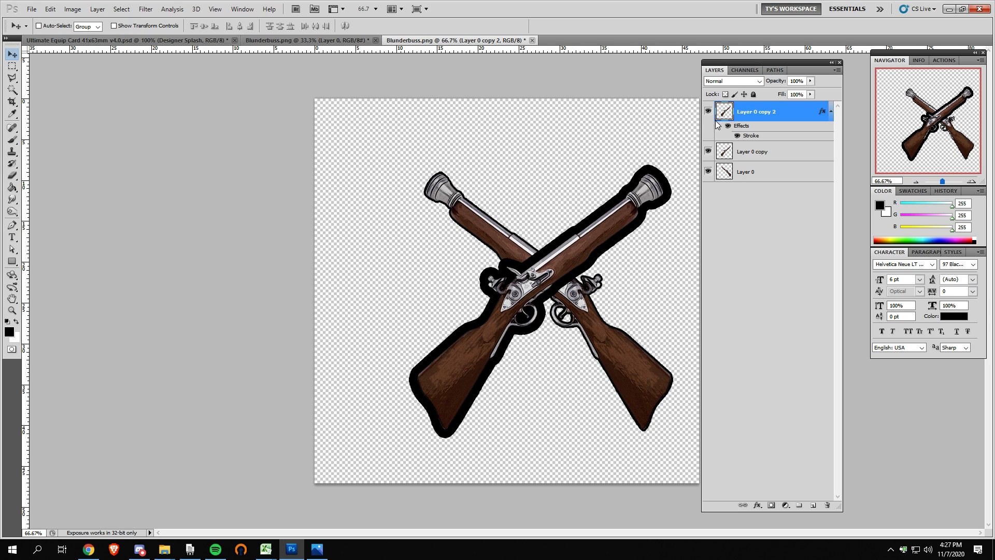
right_click(782, 112)
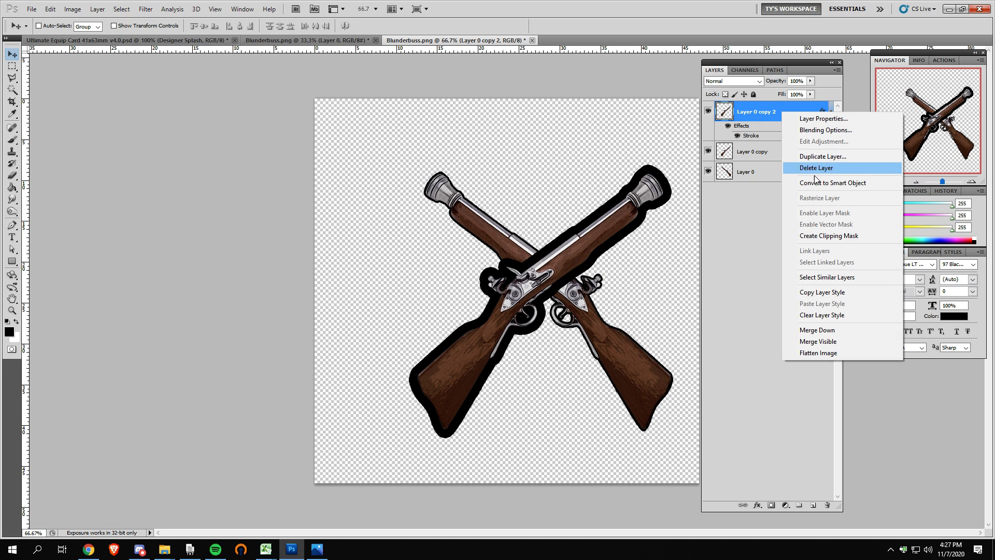
click(817, 184)
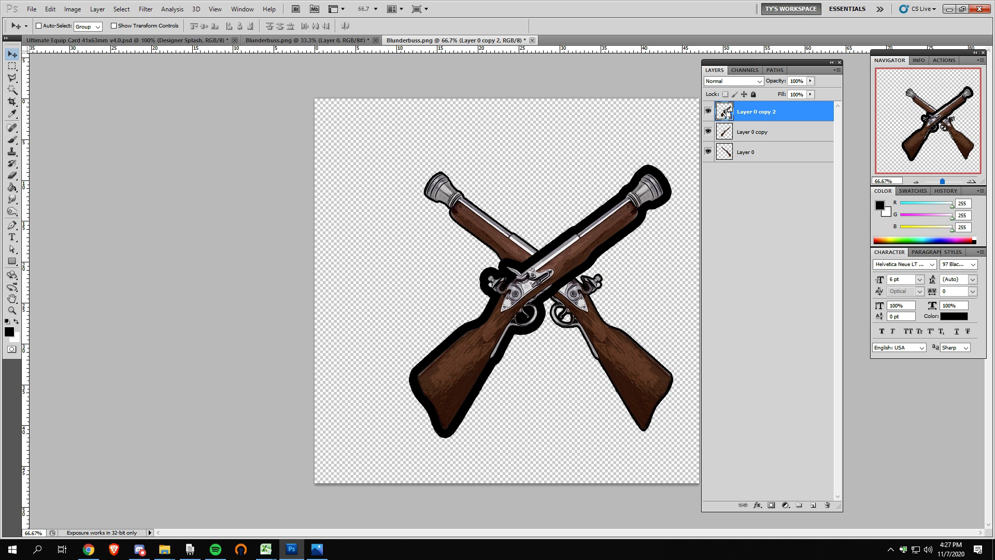
With both mirrored copies hidden, cut the stroked copy's silhouette out of the Layer 0 blunderbuss and clear the selection.
ctrl+click(725, 113)
click(708, 112)
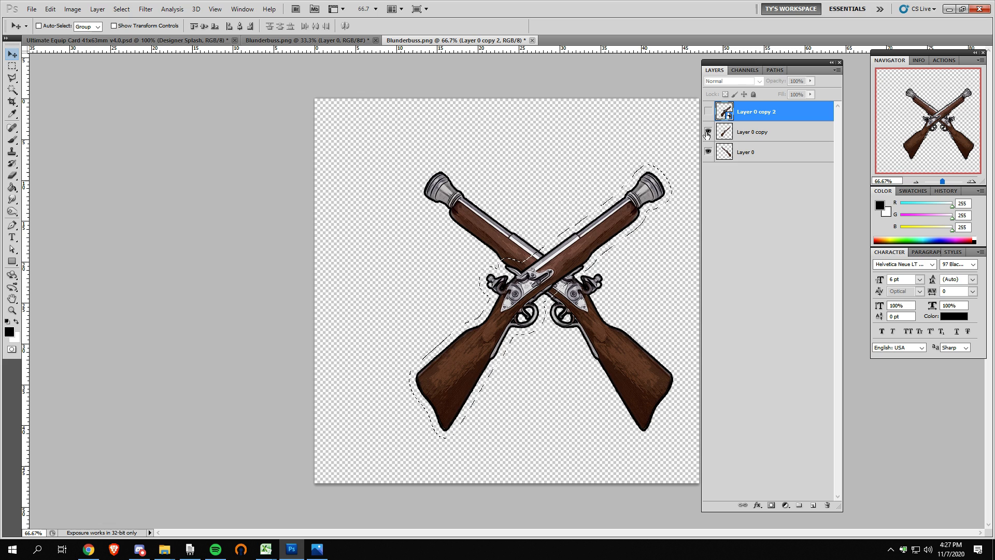
click(709, 133)
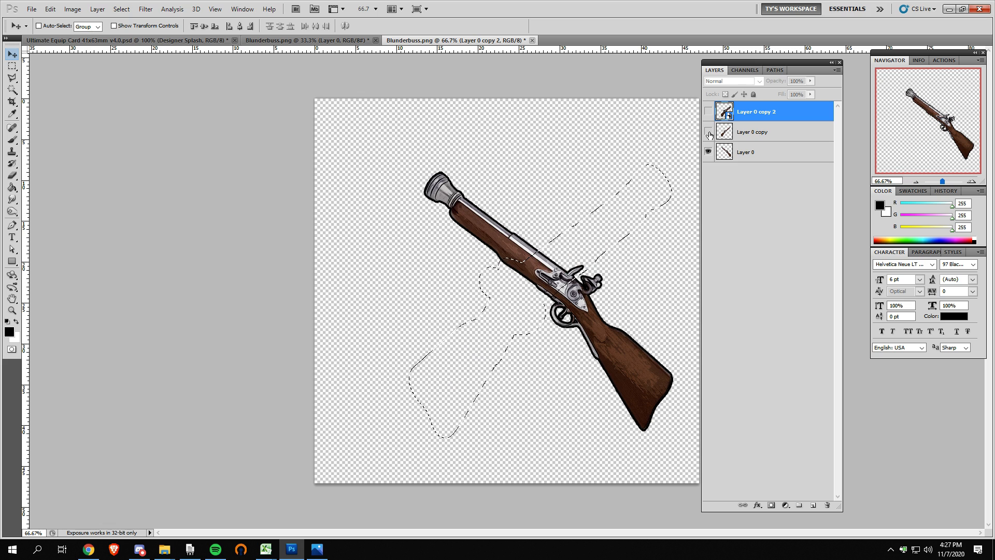
click(761, 155)
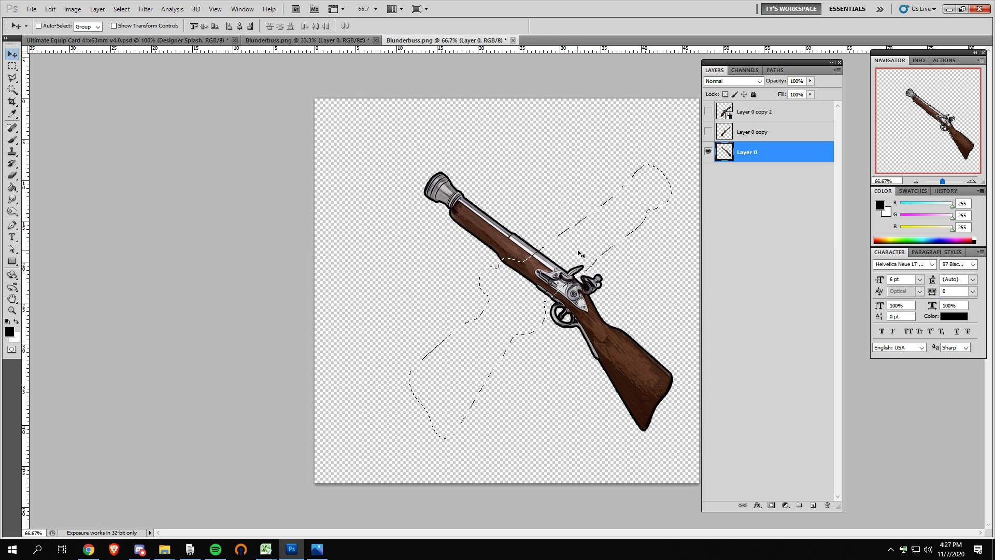
key(Delete)
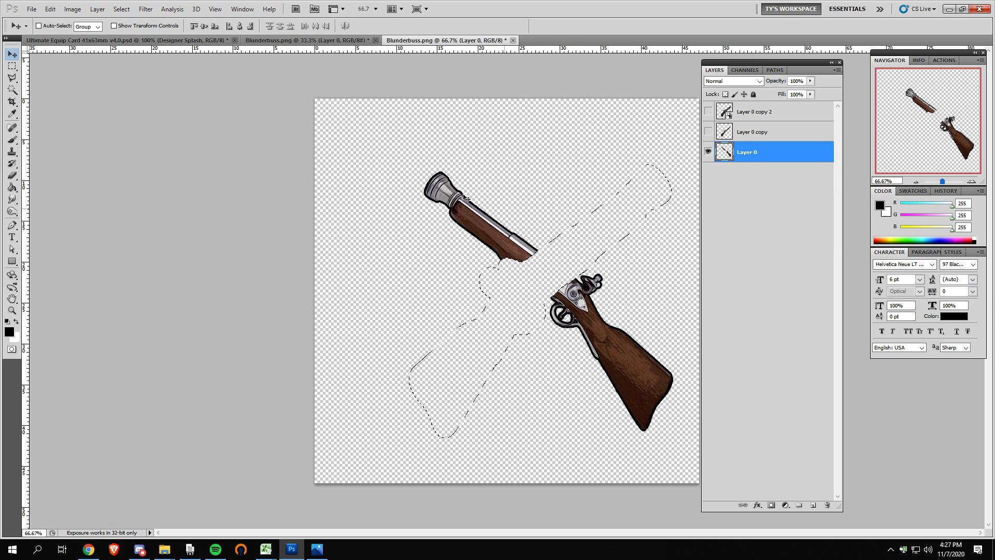
click(12, 66)
click(601, 171)
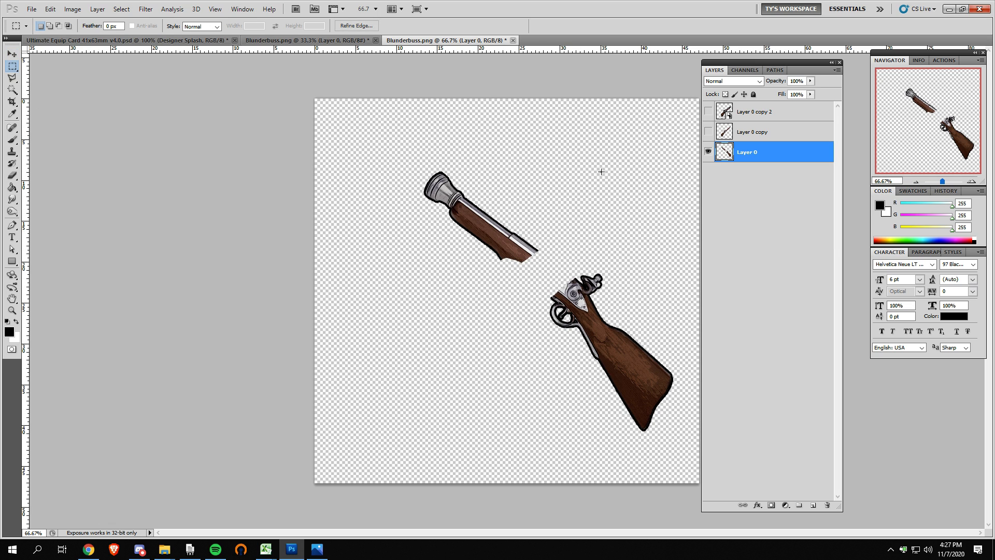
Show Layer 0 copy, delete the stroked Layer 0 copy 2, and merge Layer 0 copy down into Layer 0.
click(709, 132)
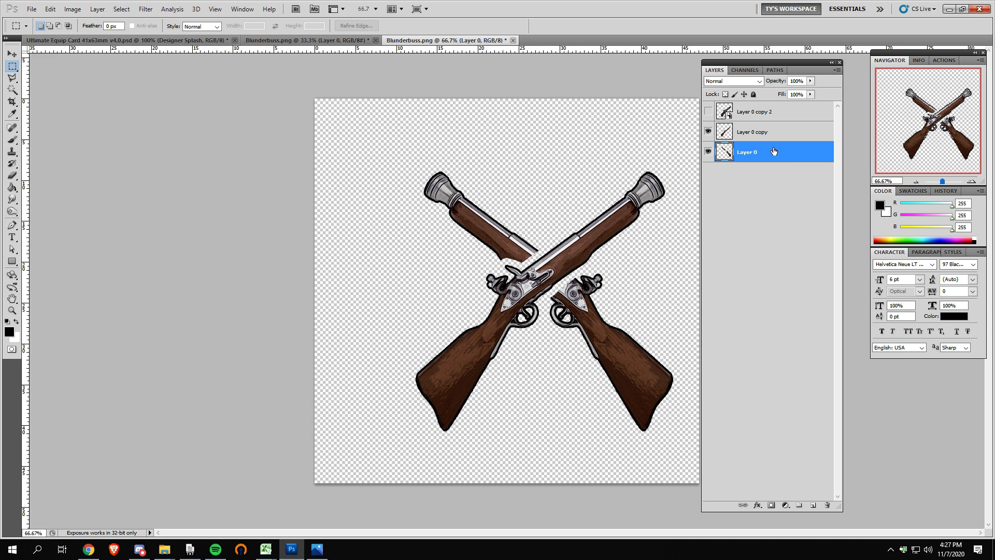
click(766, 118)
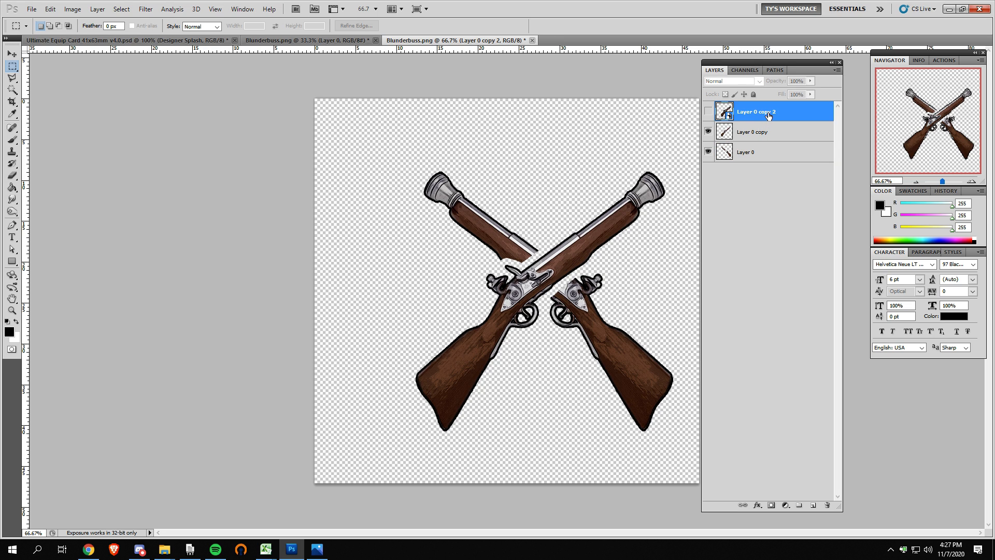
drag(769, 116, 826, 506)
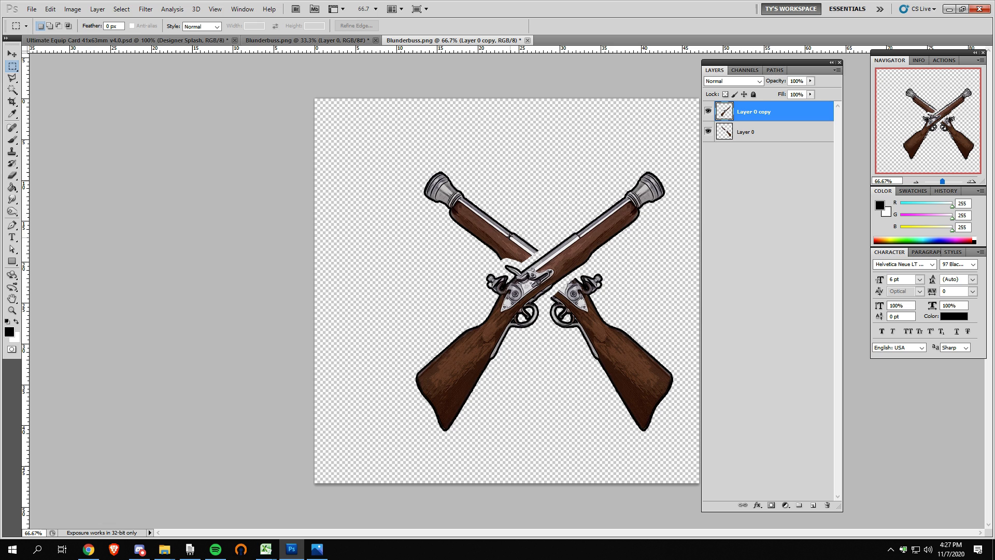
right_click(779, 111)
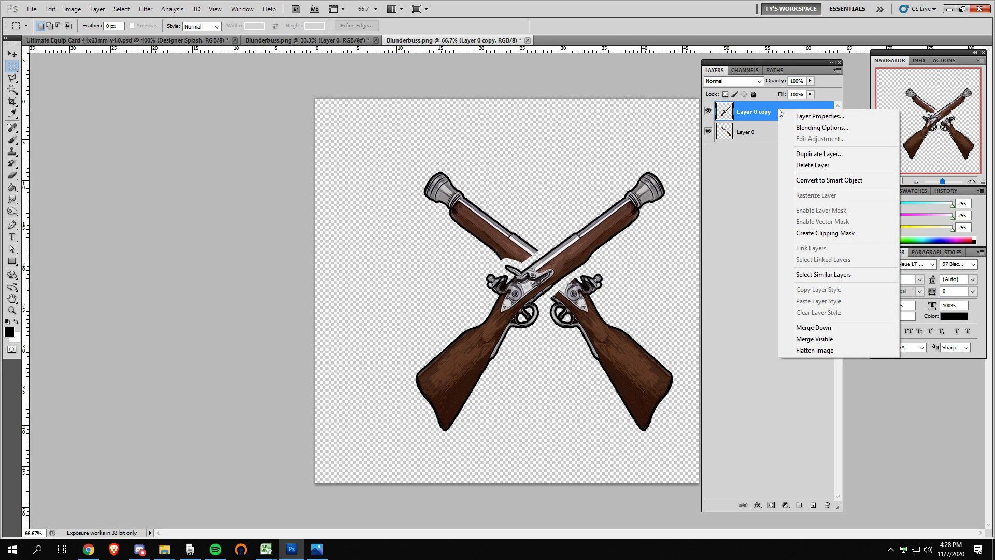
click(835, 327)
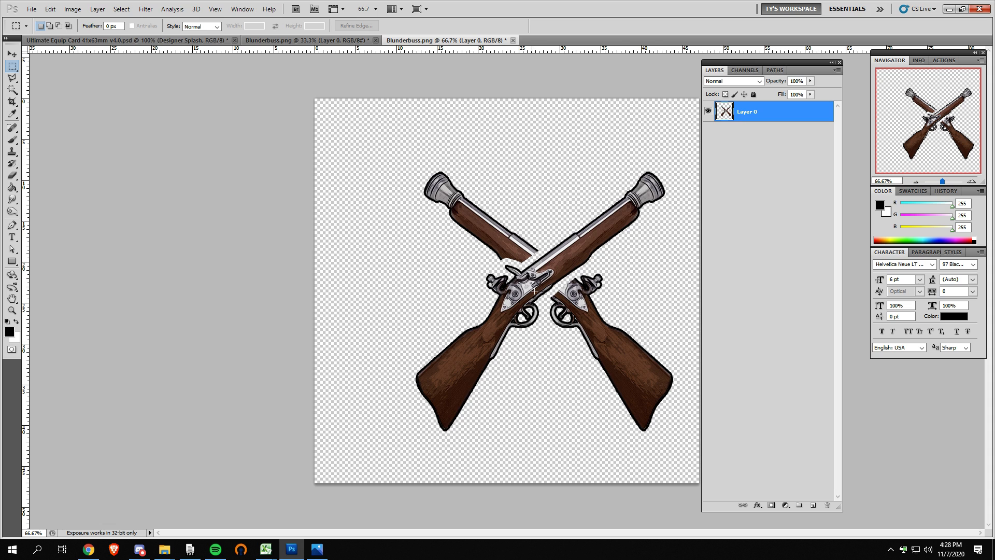
Apply a white (ffffff) Color Overlay to the merged Layer 0 and convert the layer to a smart object.
double_click(785, 115)
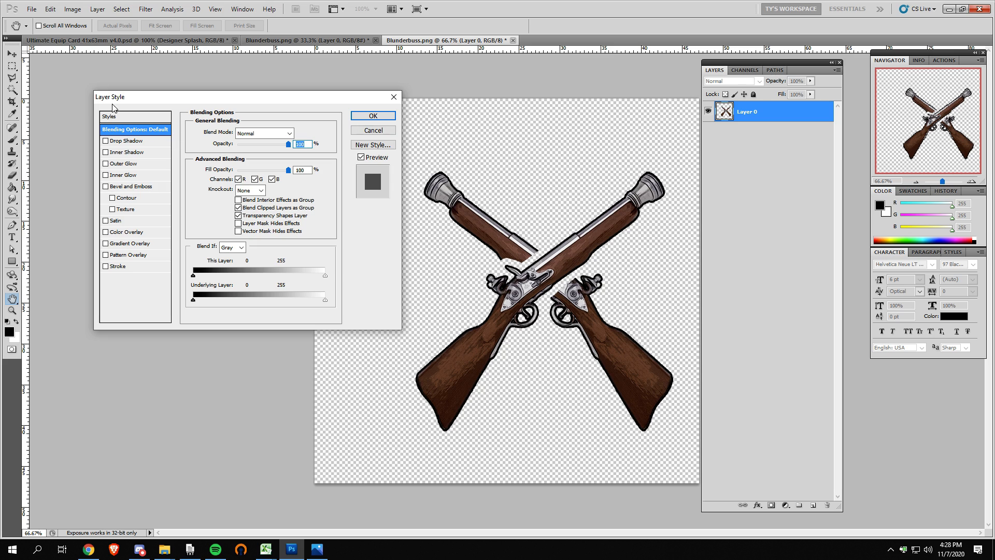
click(118, 234)
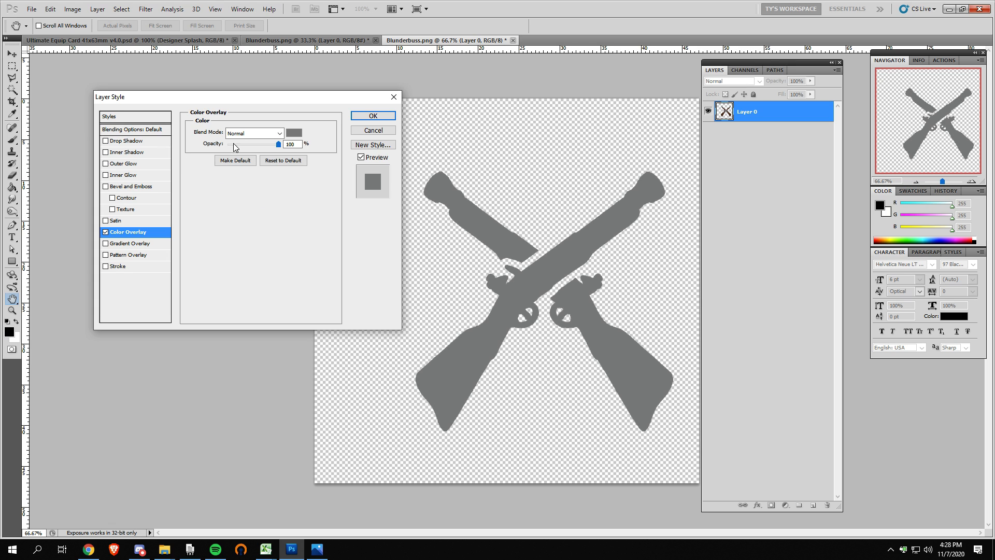
click(294, 133)
click(64, 159)
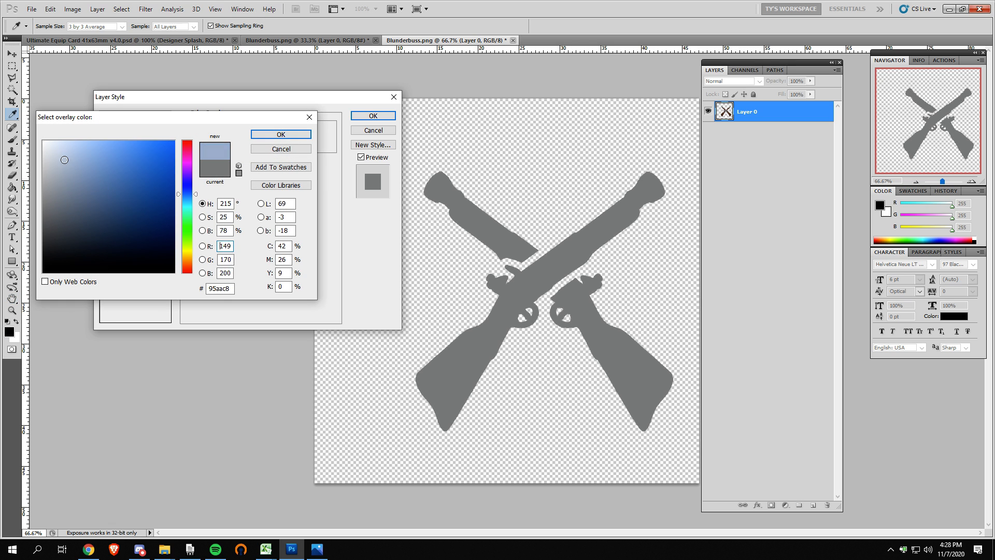
drag(64, 160, 37, 138)
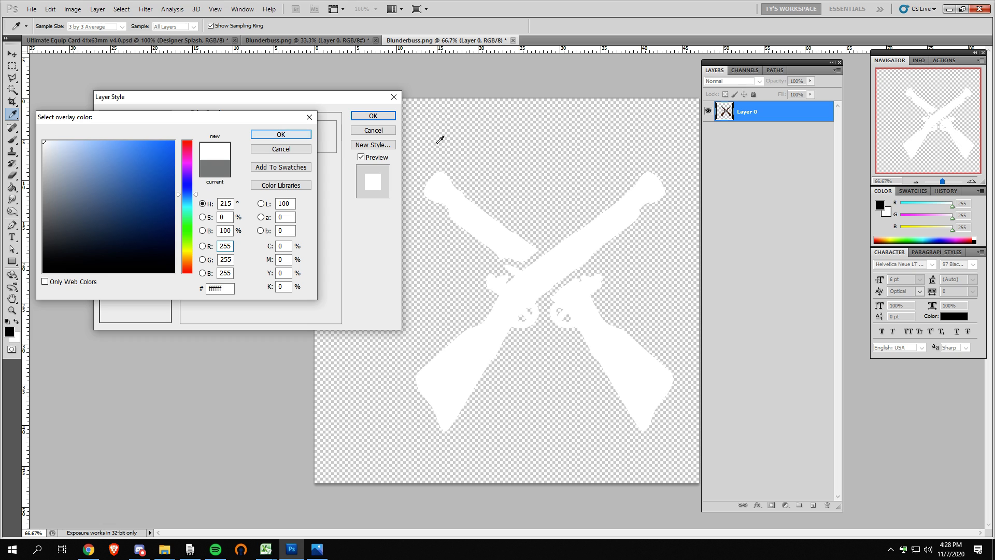
click(298, 136)
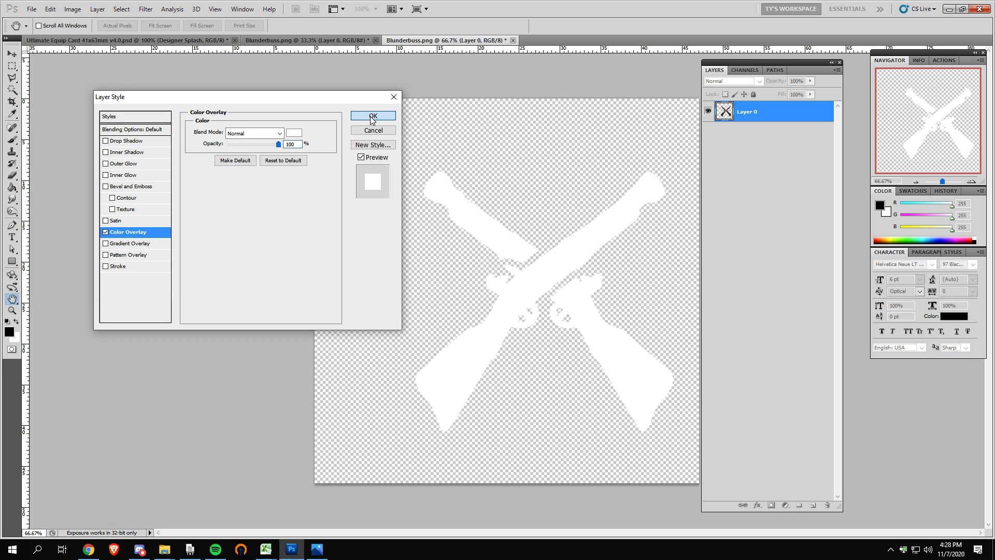
click(373, 115)
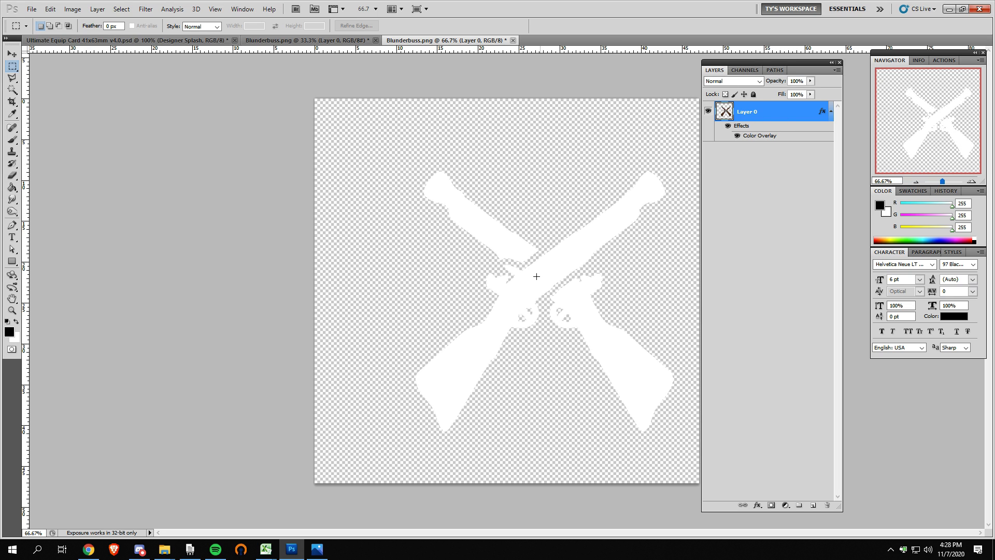
right_click(777, 112)
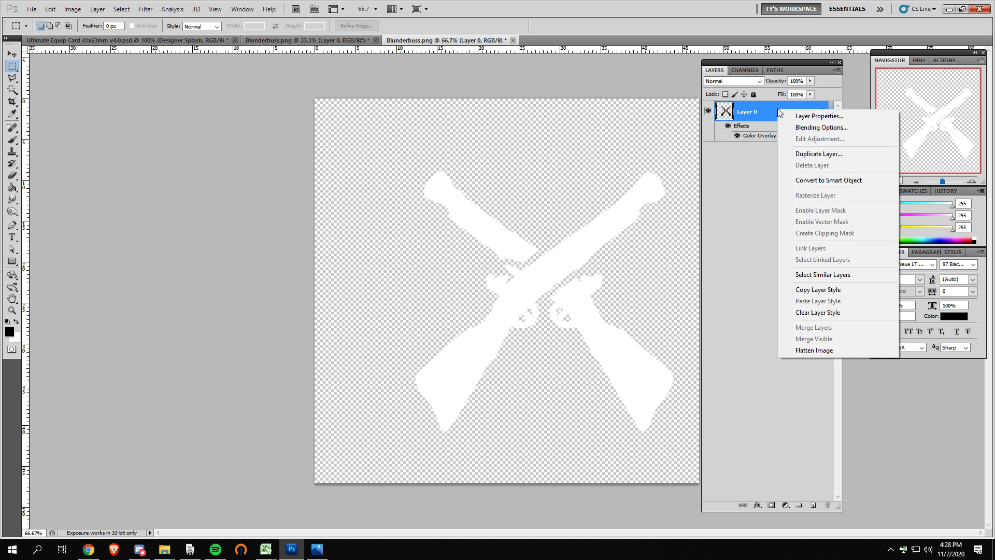
click(796, 180)
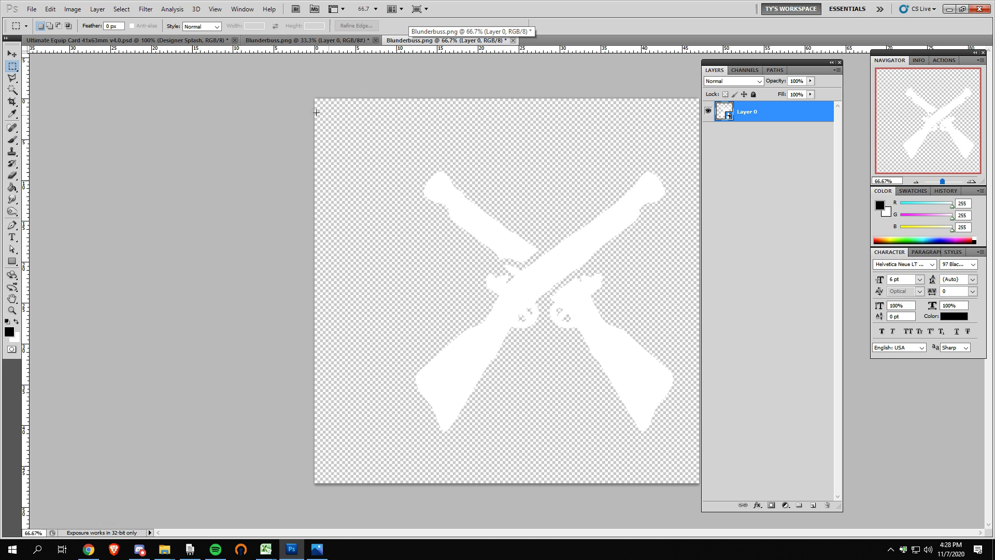
Close the other Blunderbuss.png document and duplicate the white Layer 0 into Ultimate Equip Card 41x63mm v4.0.psd.
click(376, 39)
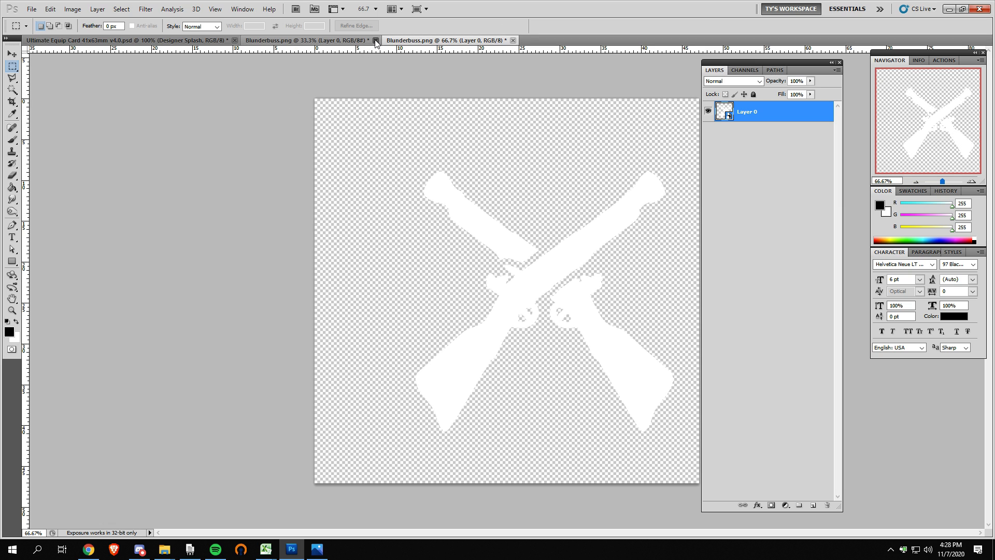
click(499, 208)
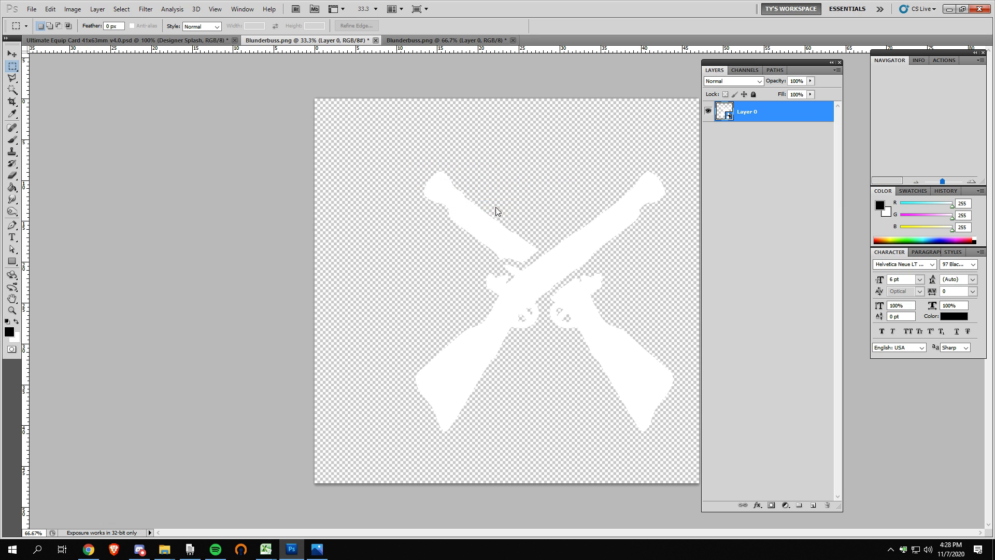
right_click(749, 113)
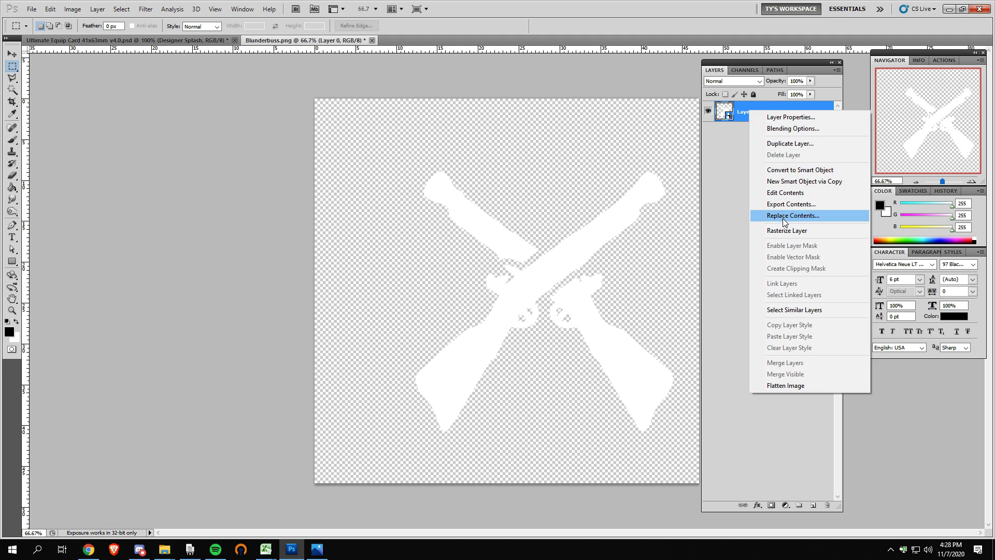
click(789, 145)
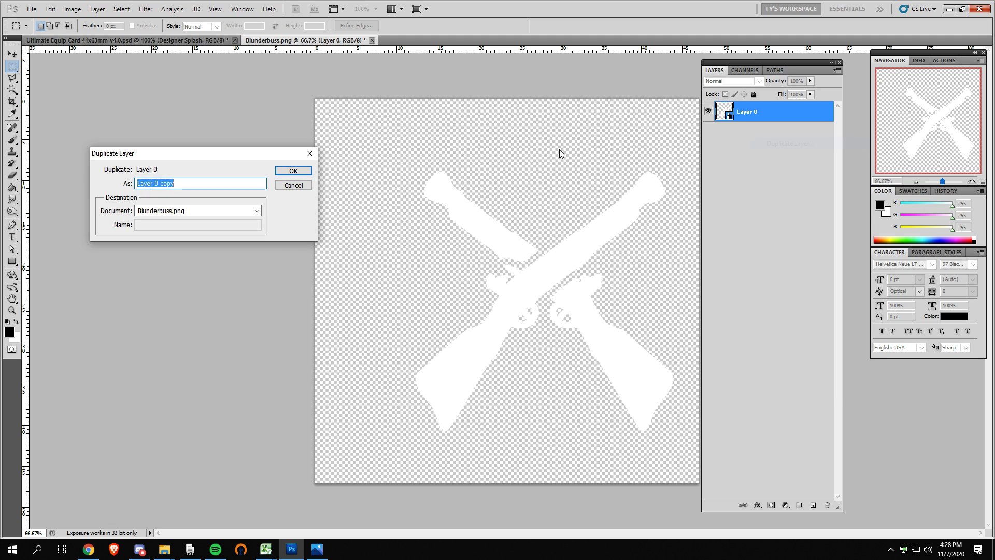
click(256, 211)
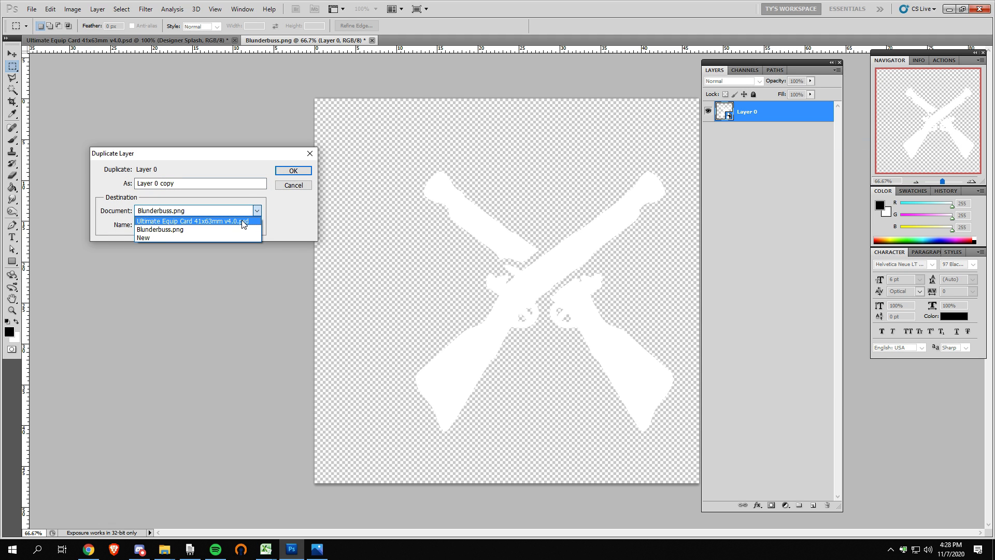
click(242, 221)
click(291, 172)
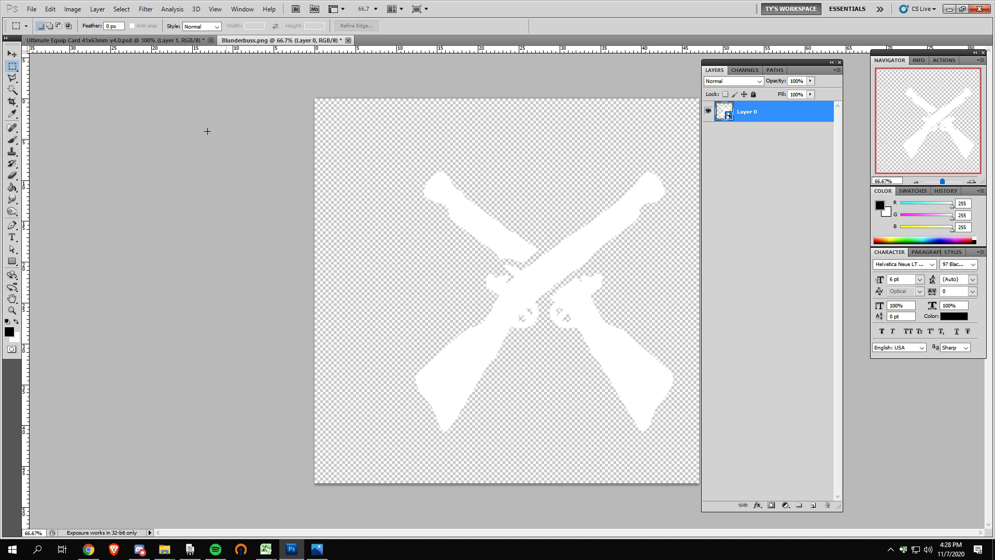
In the card template, place Layer 1 above Weapon Mask in the Custom group and scale it to 13.45% inside the red circle.
click(54, 41)
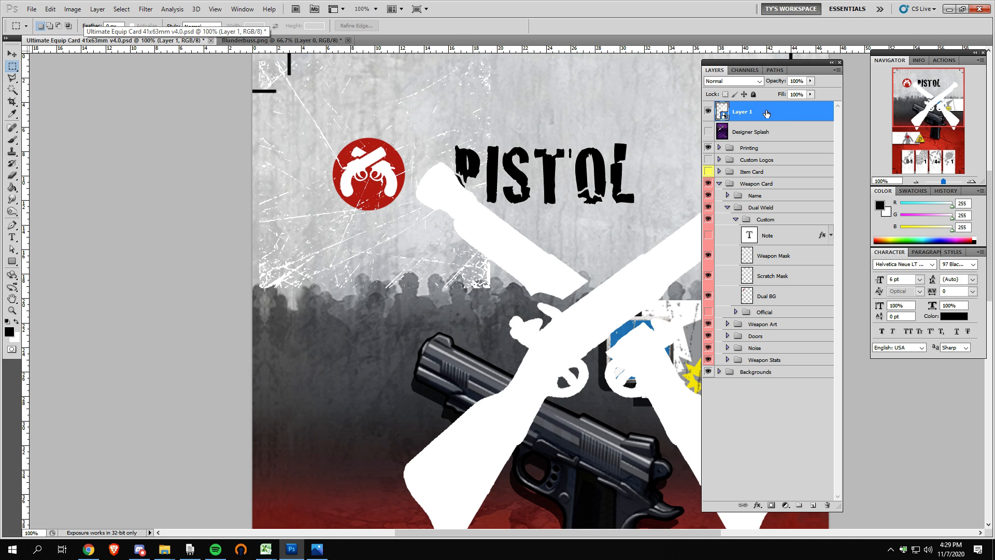
drag(764, 114, 765, 248)
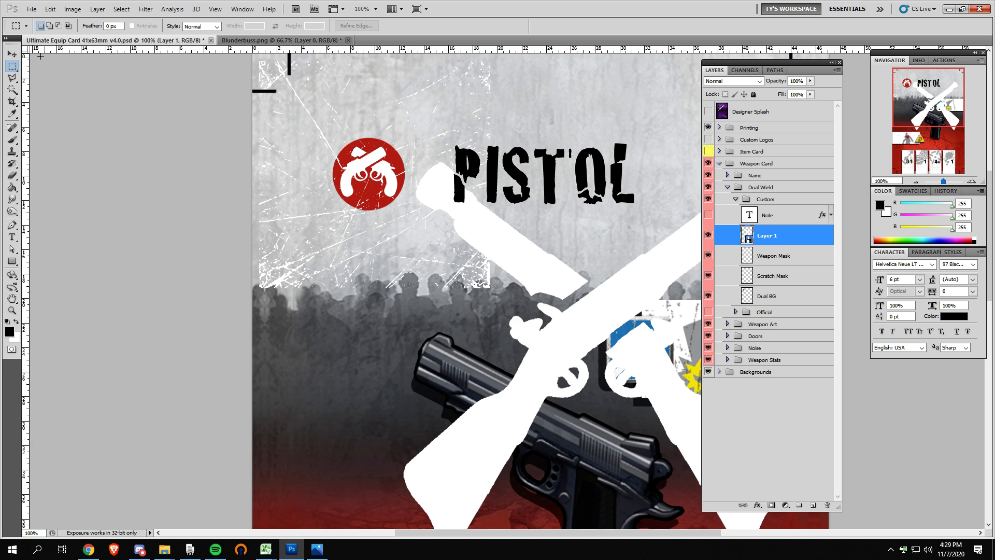
click(12, 53)
drag(599, 308, 468, 226)
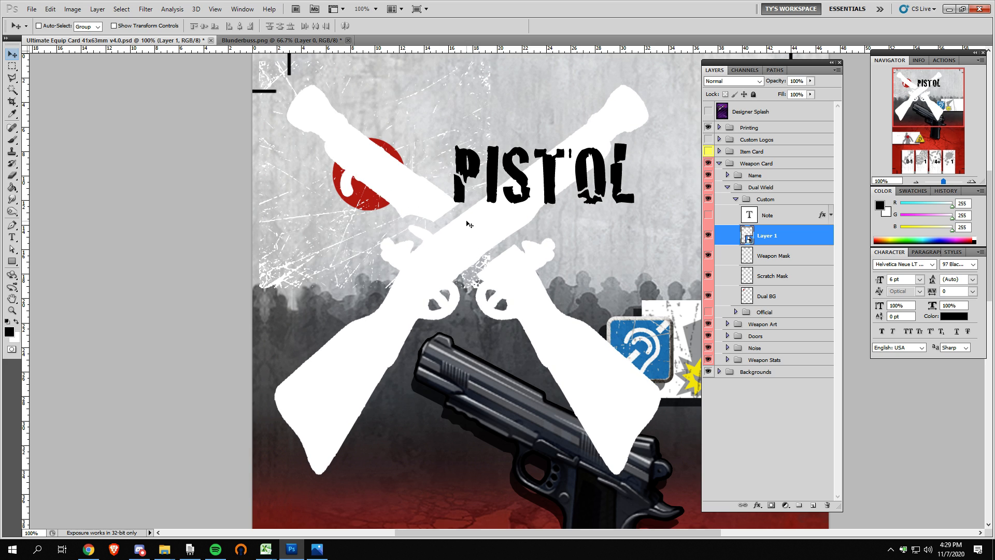
key(ctrl+t)
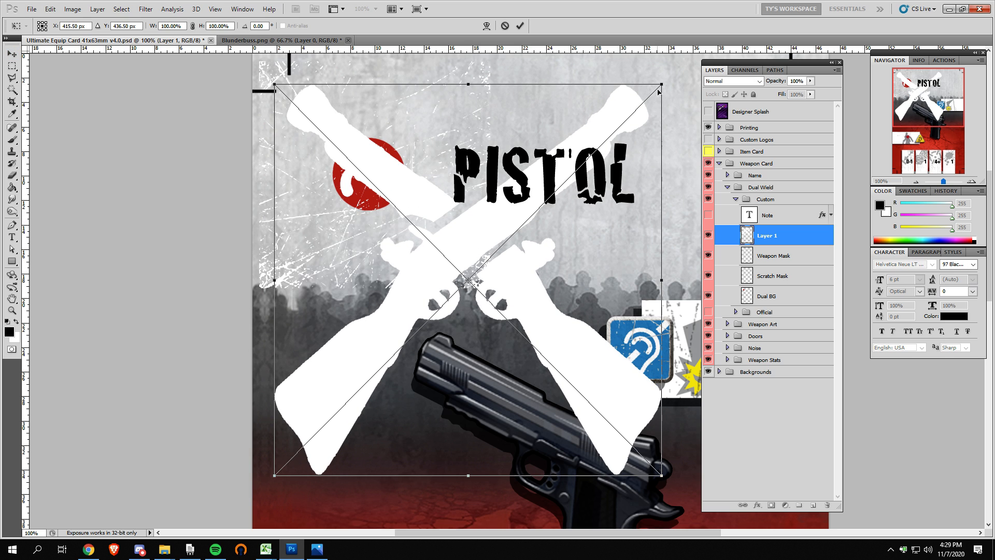
drag(664, 83, 395, 149)
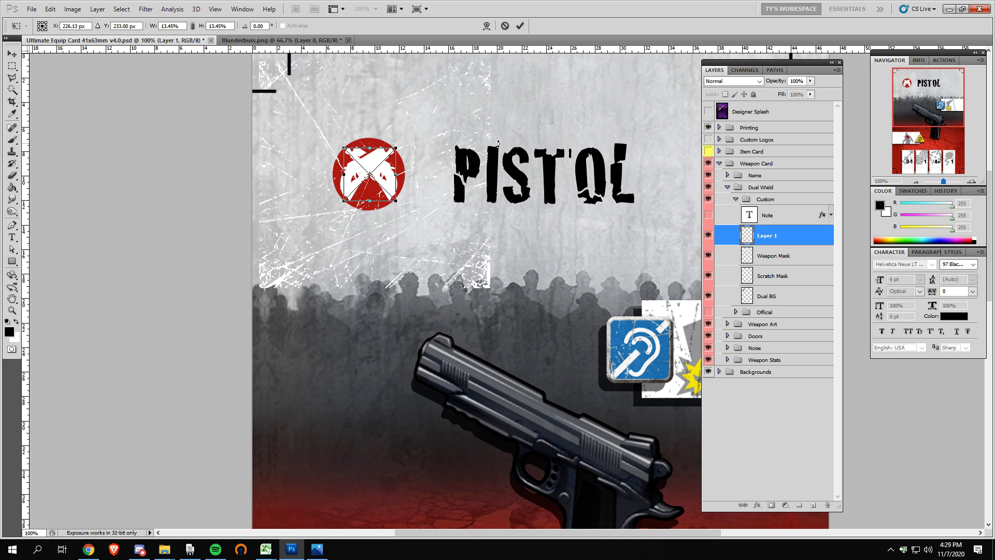
key(Return)
Hide the Weapon Mask layer and centre the crossed blunderbusses in the red circle, comparing them with the DUAL_SAWED_OFF.png reference.
click(708, 255)
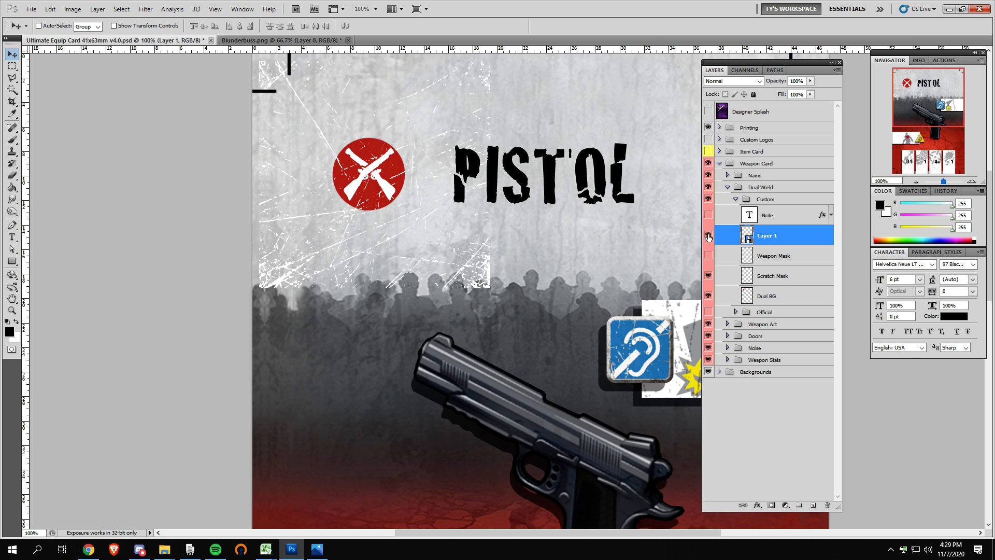
drag(374, 169, 370, 169)
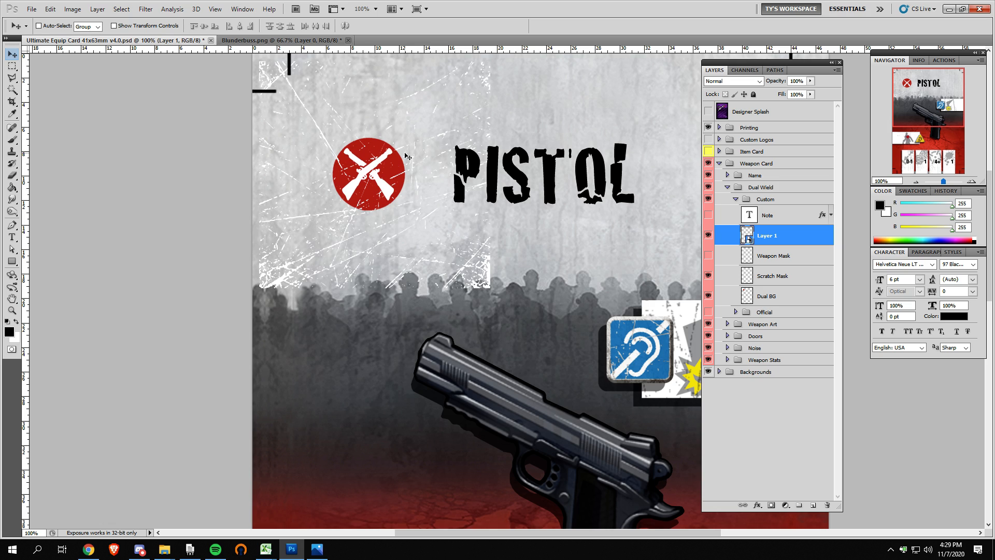
key(Left)
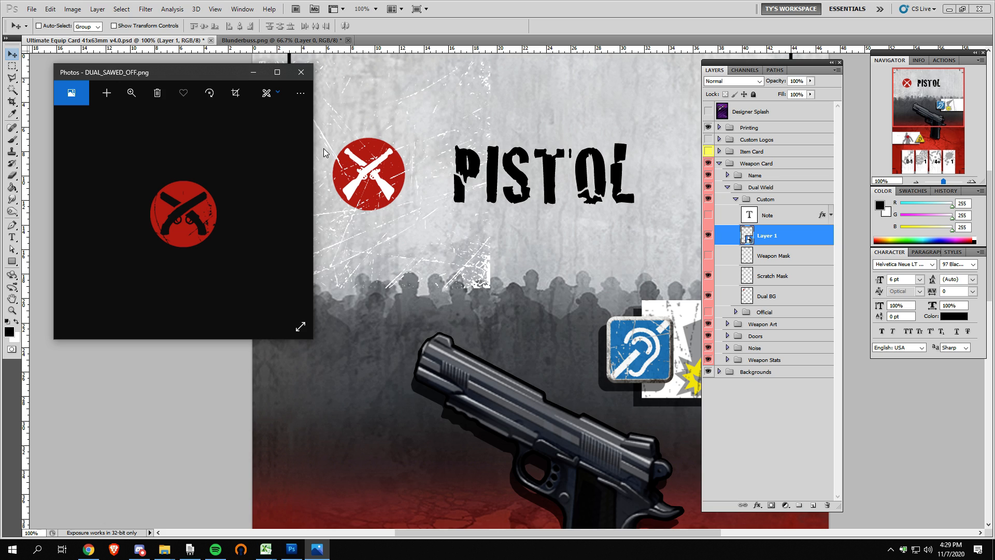
drag(207, 77, 0, 78)
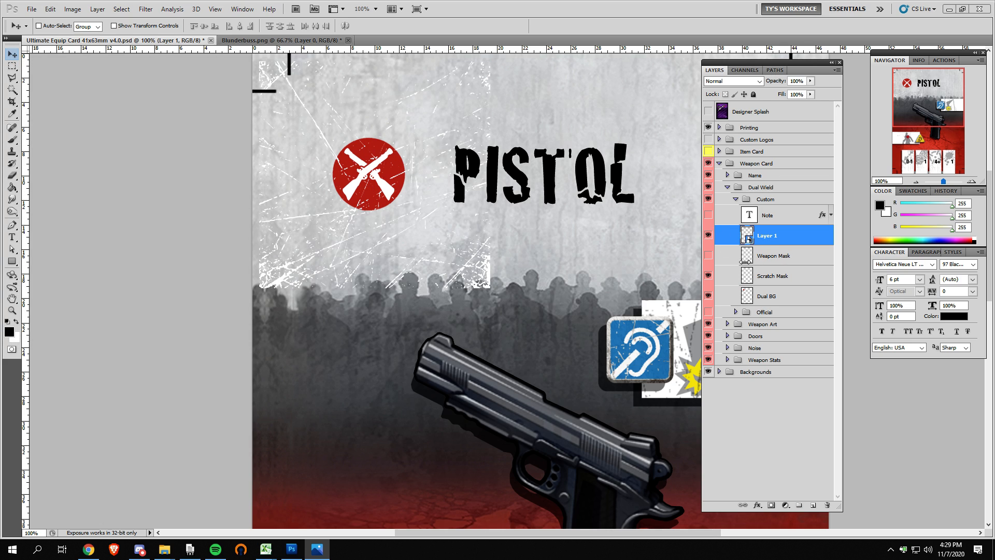
Rotate the Scratch Mask layer to -93.32° and reposition it up and left so different scratches cross the red circle.
click(710, 254)
click(772, 254)
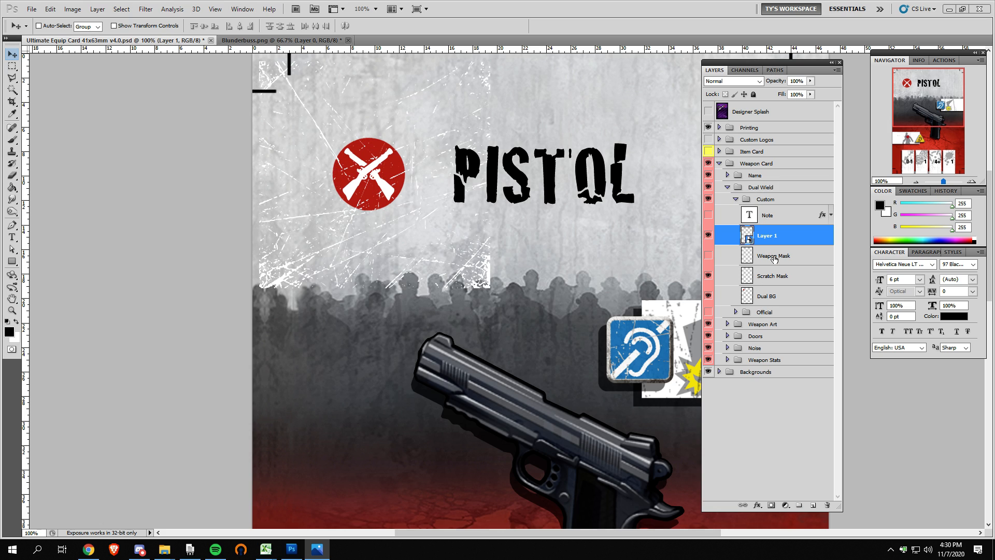
click(771, 277)
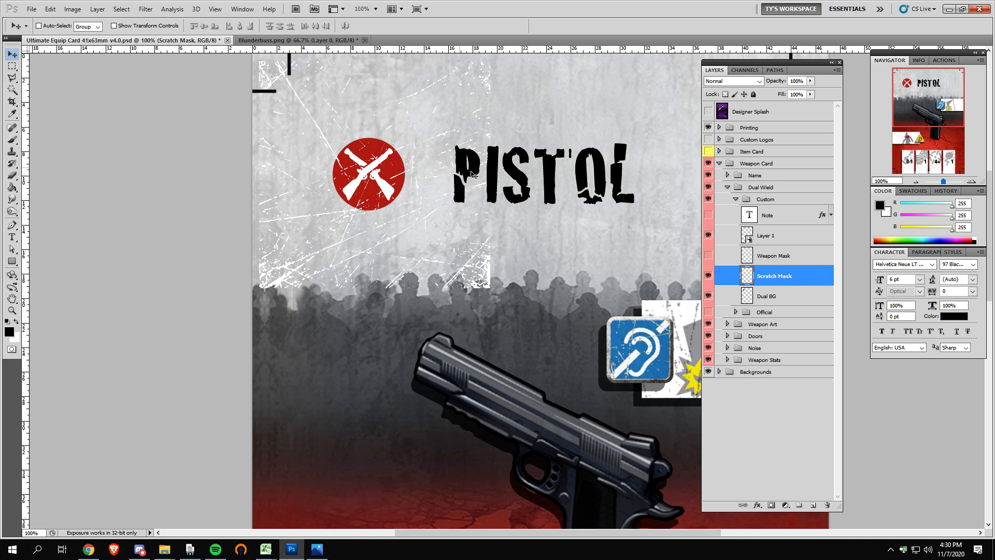
drag(394, 116, 413, 143)
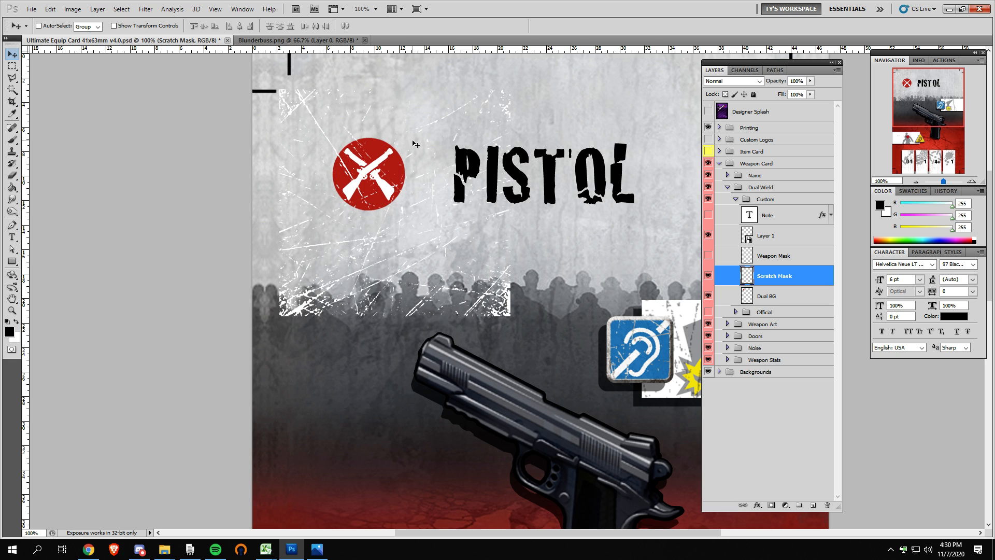
key(ctrl+t)
drag(557, 172, 512, 87)
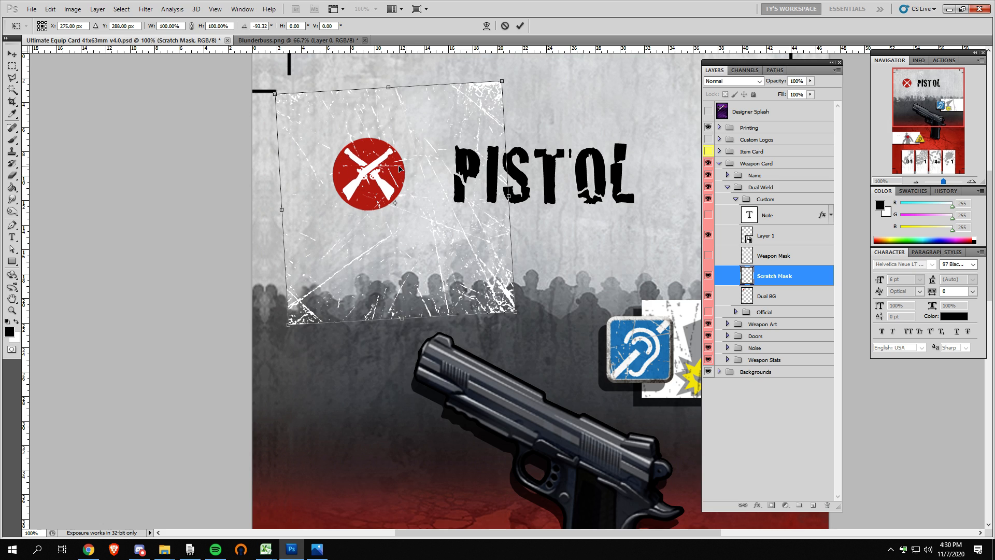
drag(406, 142, 355, 68)
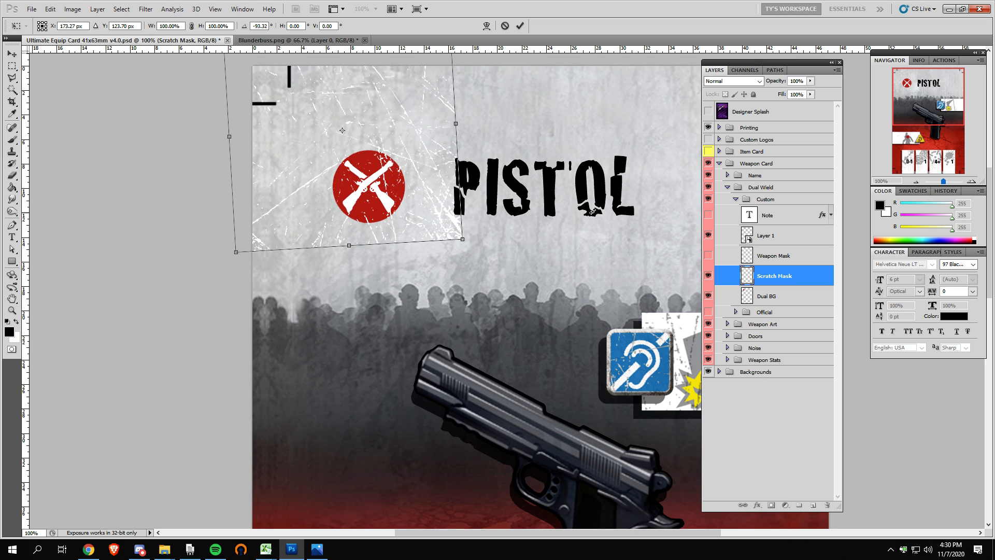
key(Return)
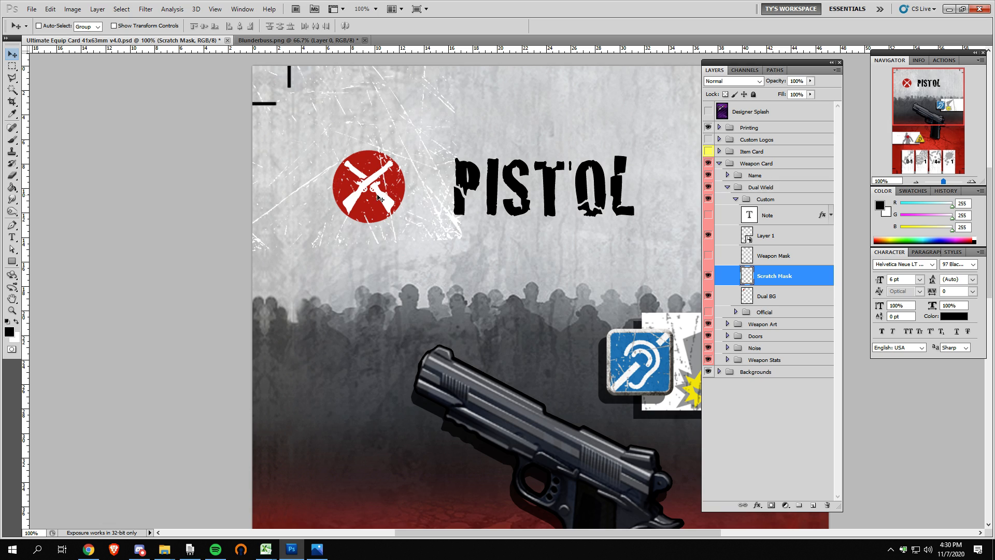
Duplicate the Dual BG layer within the card template as Dual BG copy and hide the original Dual BG.
click(785, 299)
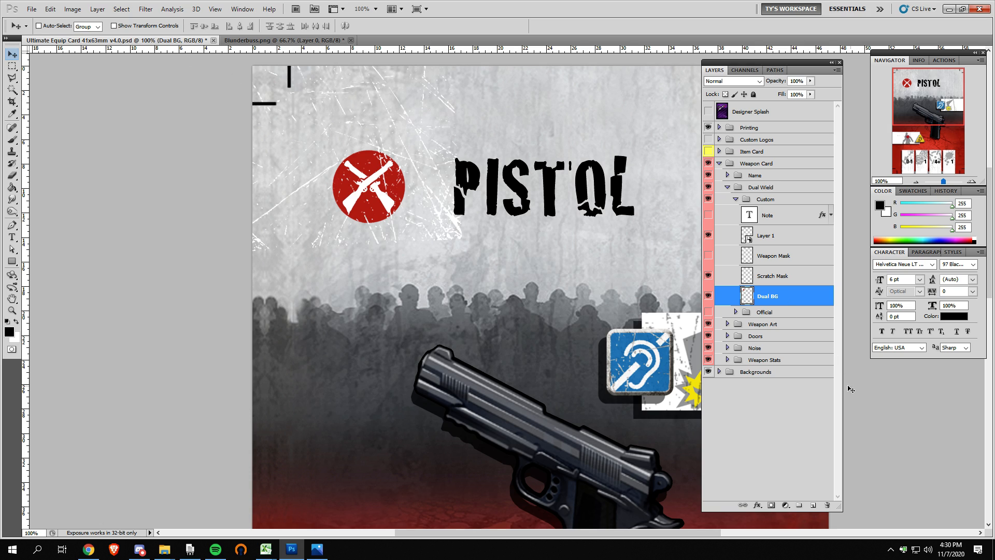
right_click(789, 297)
click(825, 89)
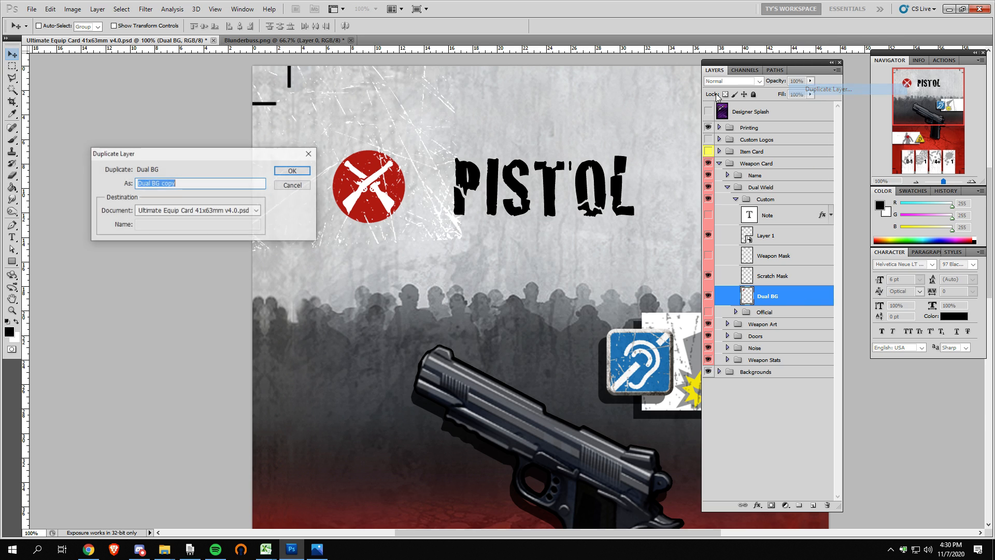
click(292, 171)
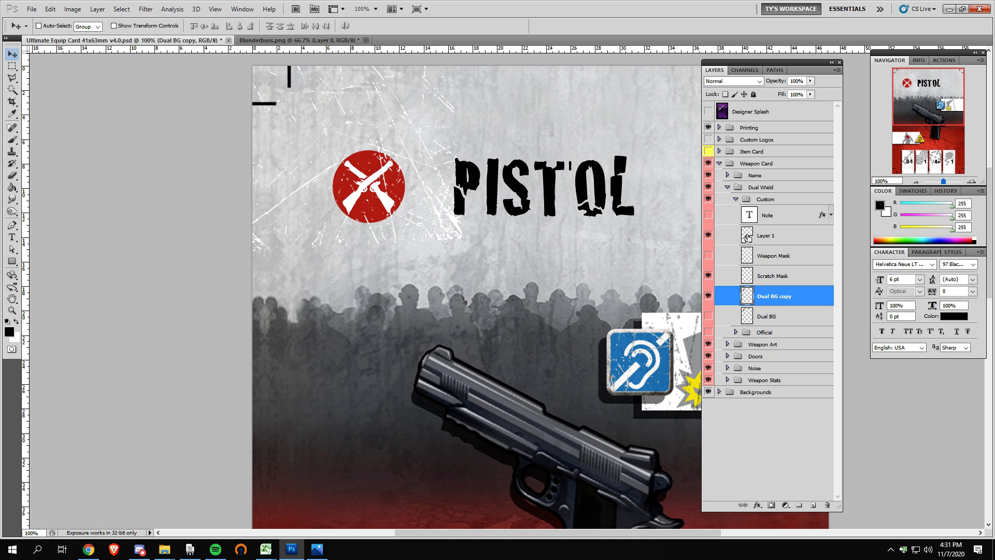
Select the combined outlines of Layer 1 and Scratch Mask, hide both layers, and delete the selected area from Dual BG copy.
key(ctrl+z)
key(ctrl+z)
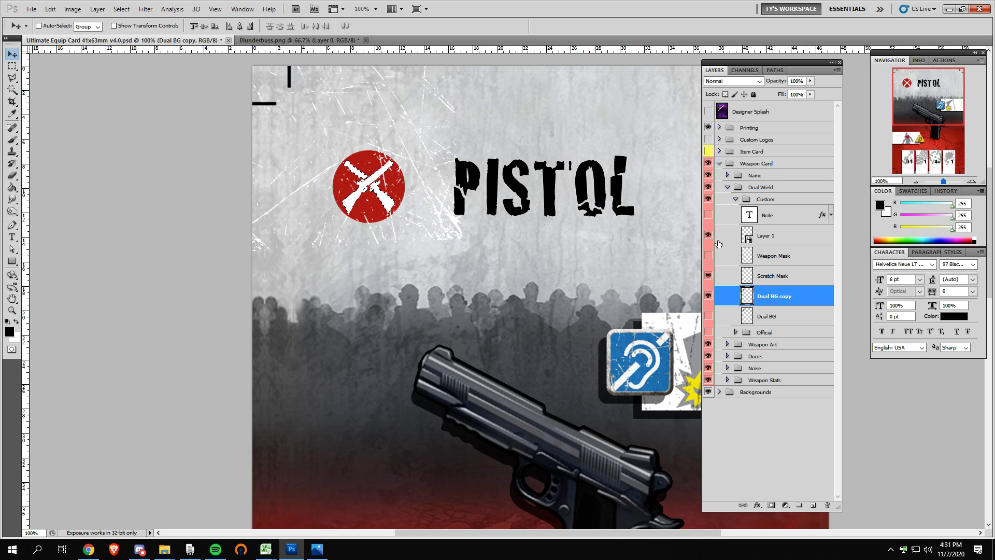
ctrl+click(748, 279)
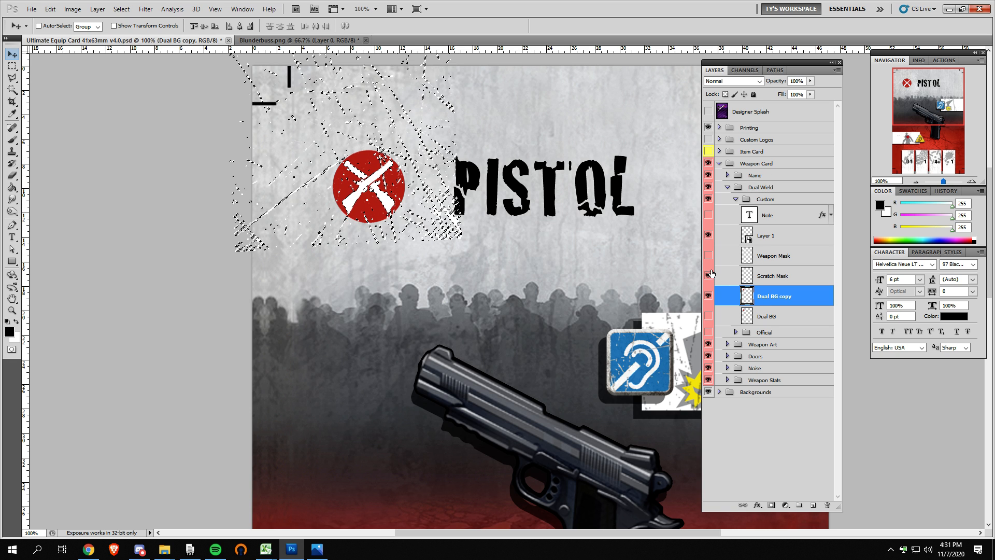
click(708, 235)
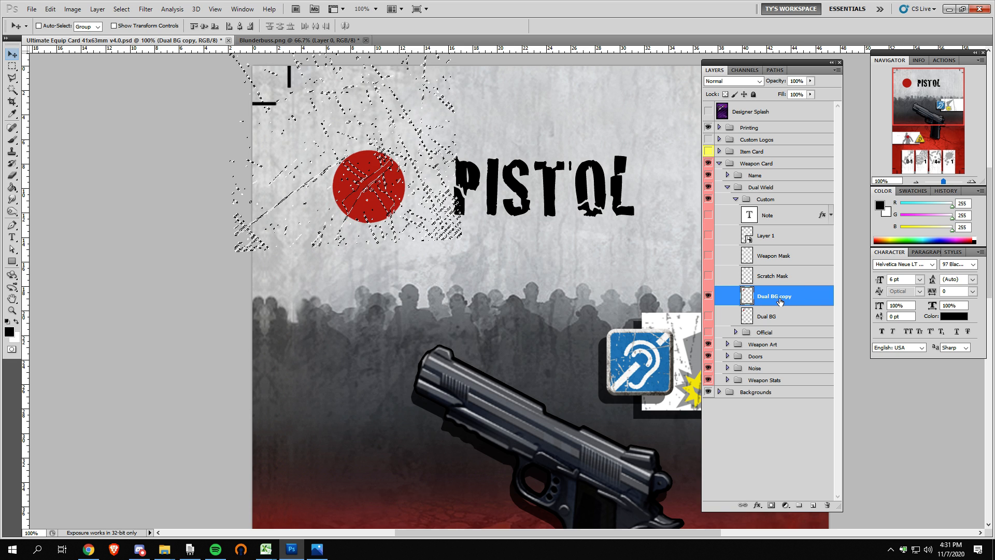
key(ctrl+BackSpace)
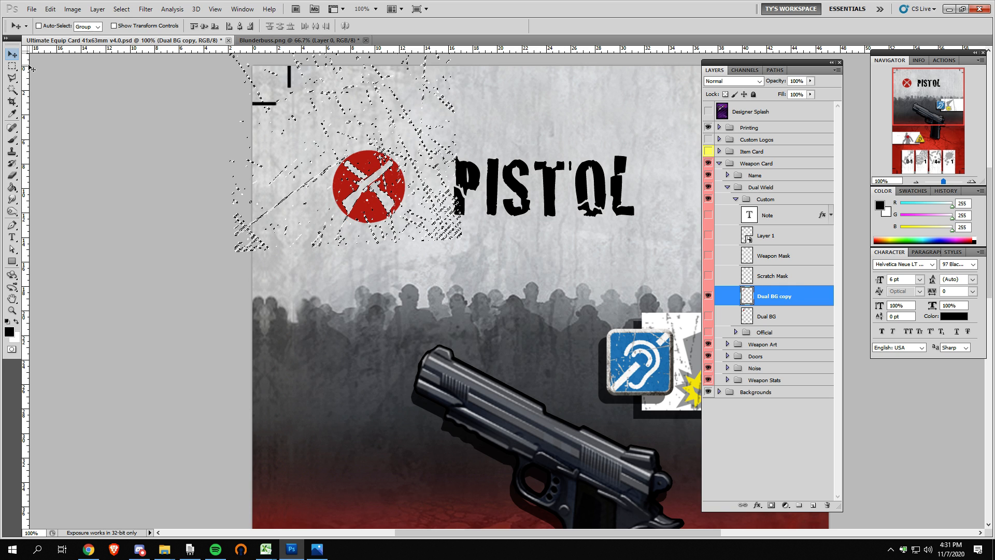
Clear the selection and move the cut-out red circle on Dual BG copy slightly closer to the PISTOL title.
key(m)
click(136, 129)
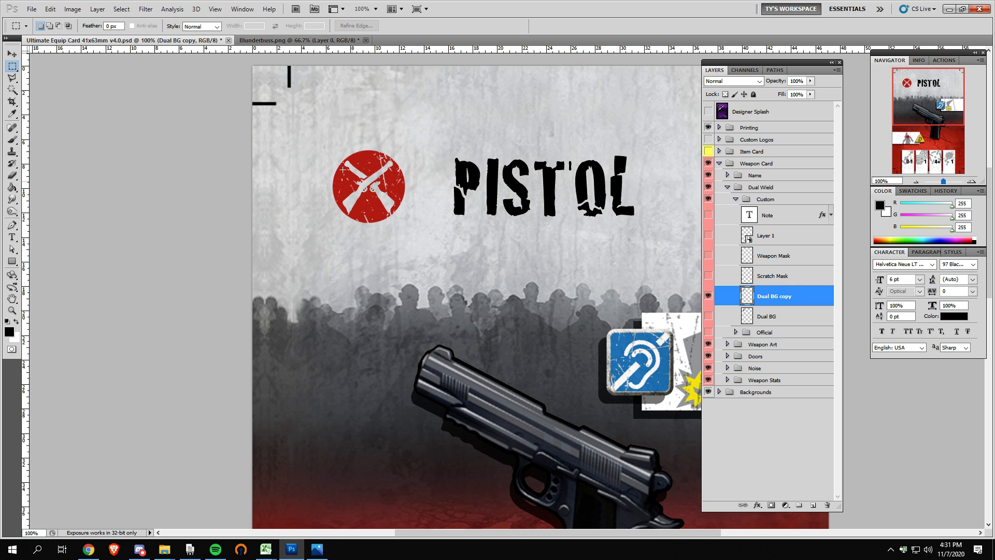
click(12, 54)
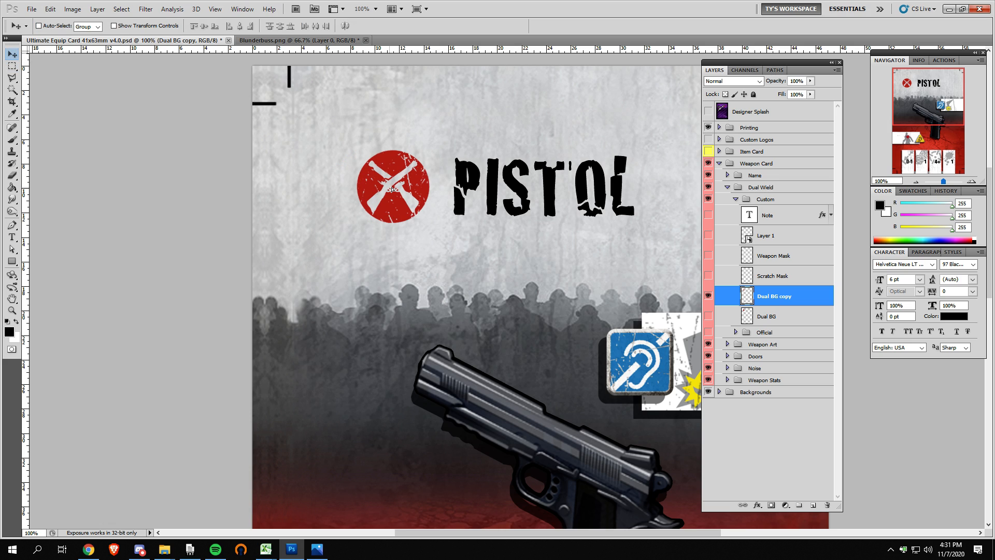
drag(386, 189, 382, 187)
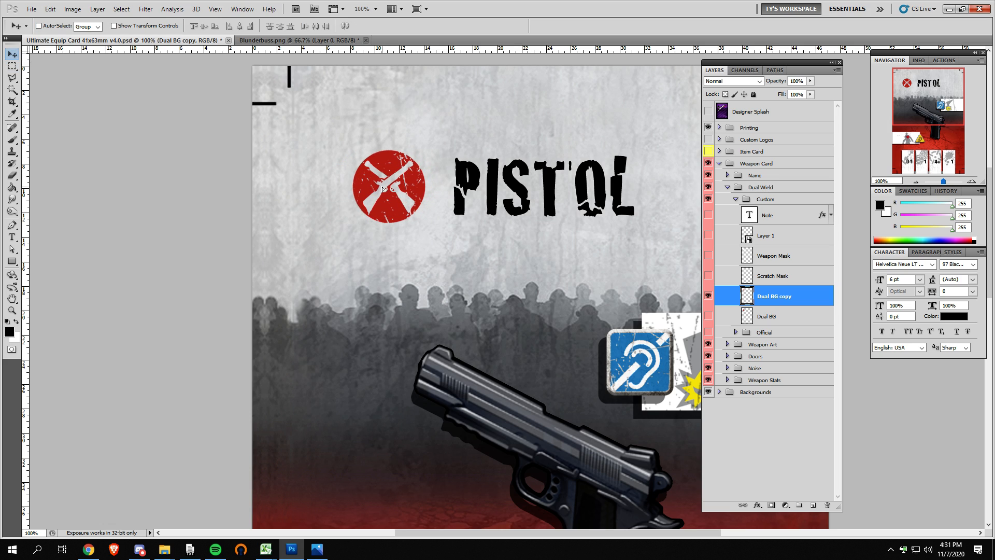